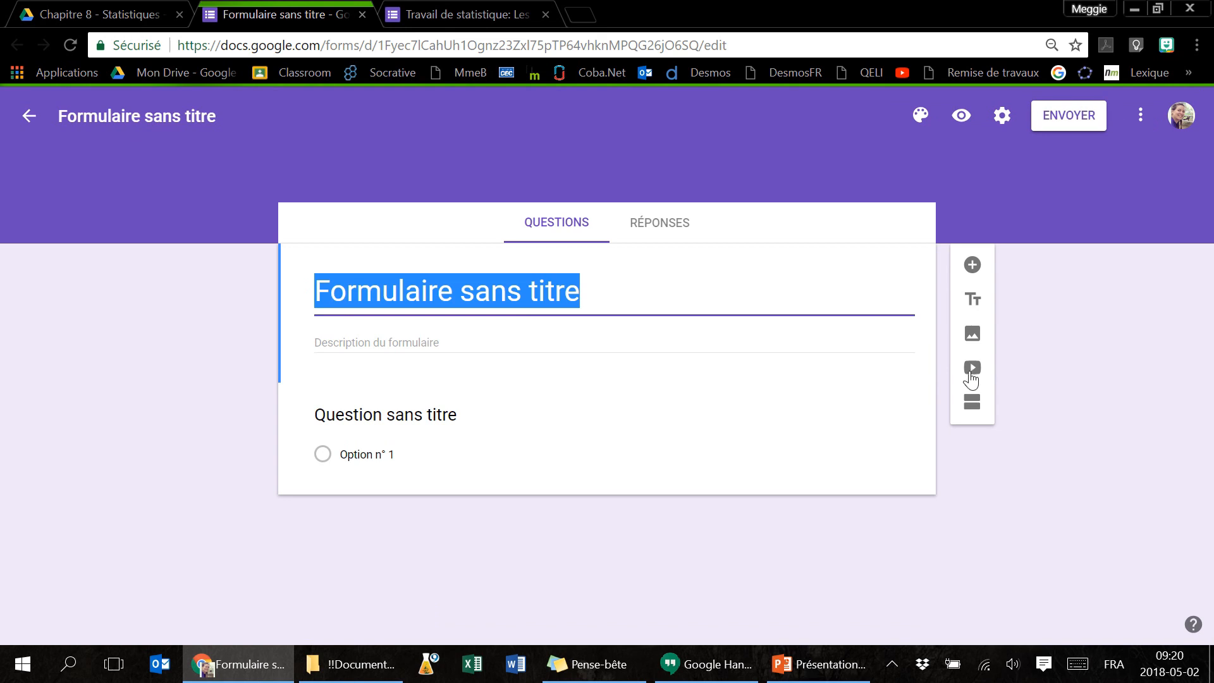
Step: Title the form "Travail statistique : Les fleurs" and name its file "Travail statistique : Les fleurs_"
{"action": "type", "text": "Travail statis"}
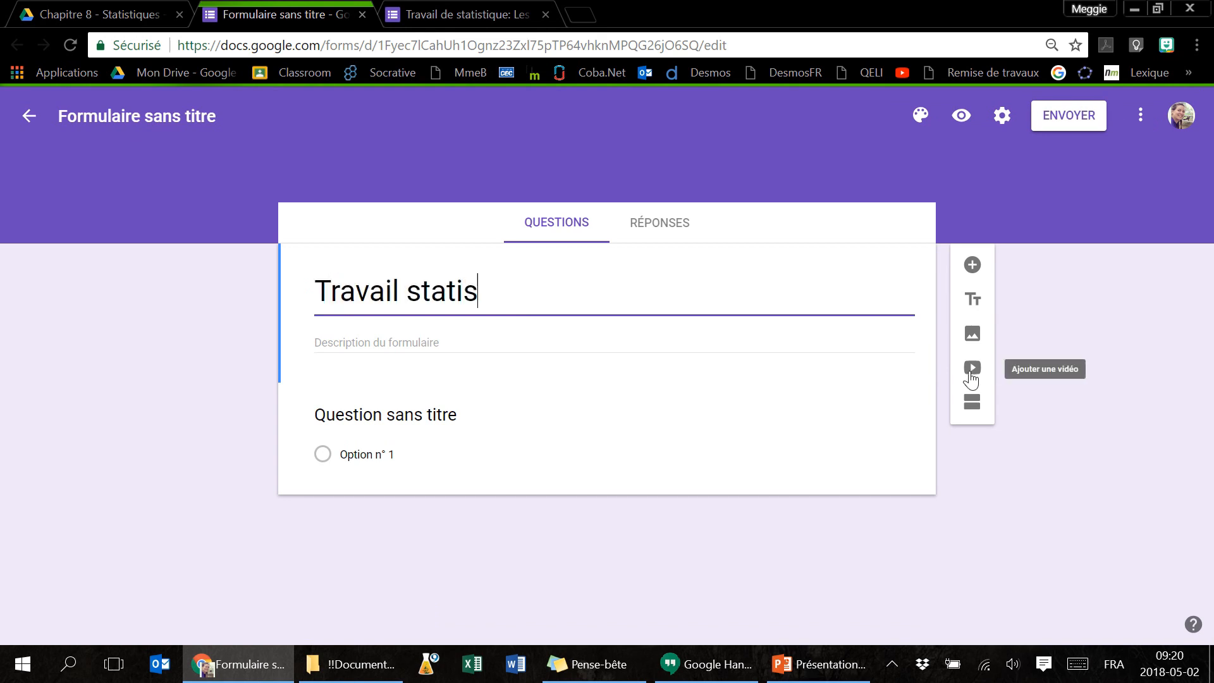
{"action": "type", "text": "tique :"}
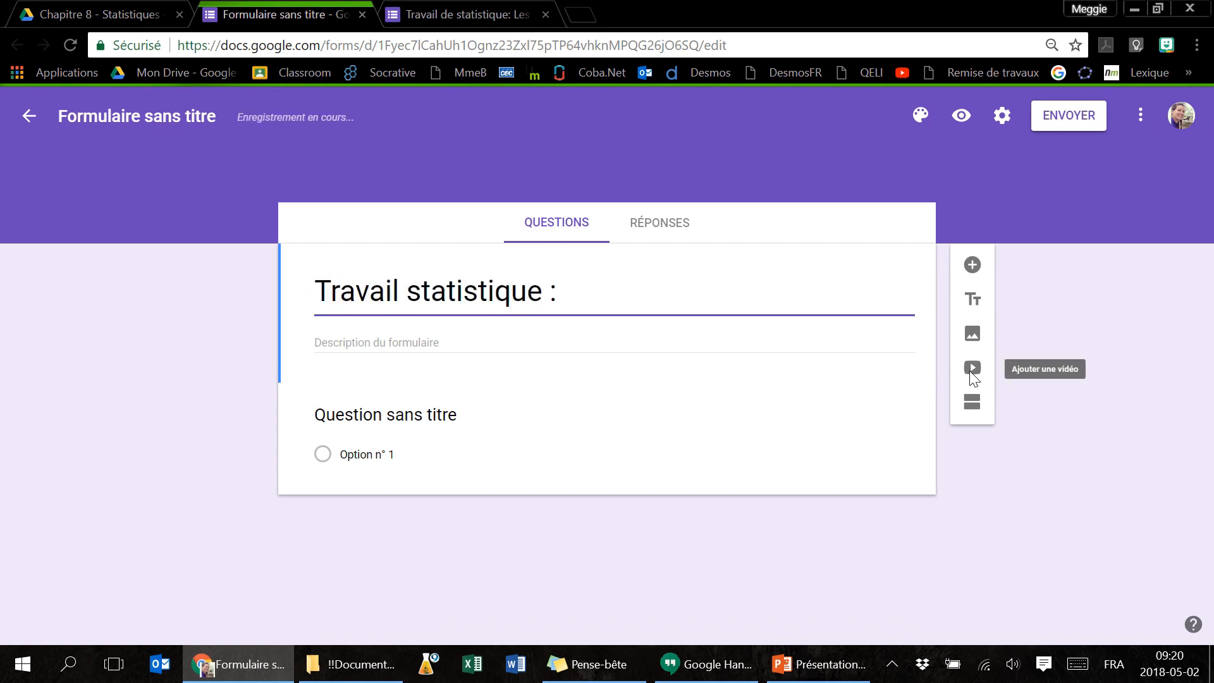
{"action": "type", "text": " Les "}
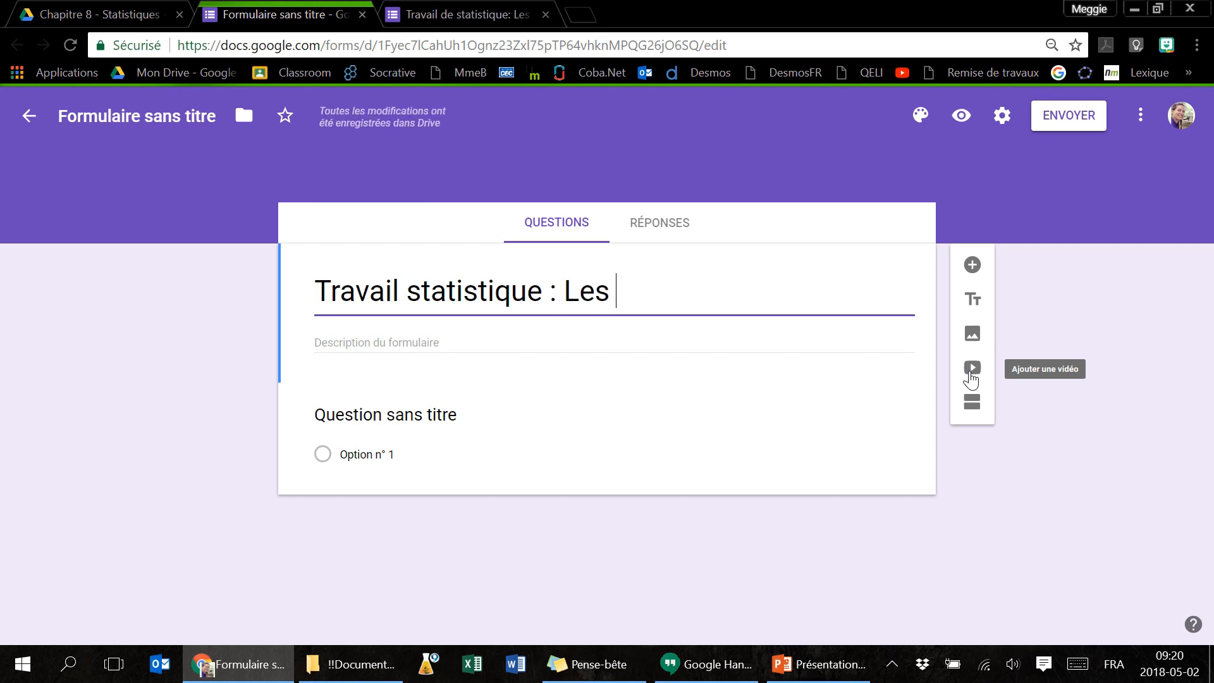
{"action": "type", "text": "fleurs"}
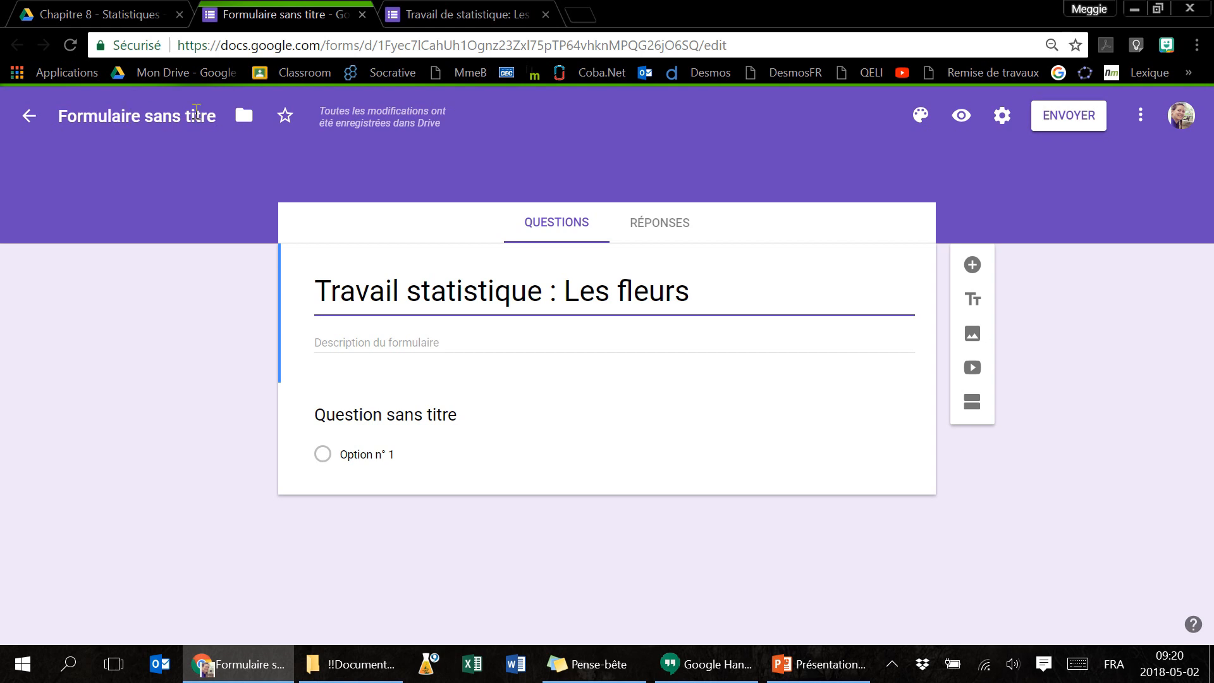
{"action": "left_click", "coordinate": [147, 116]}
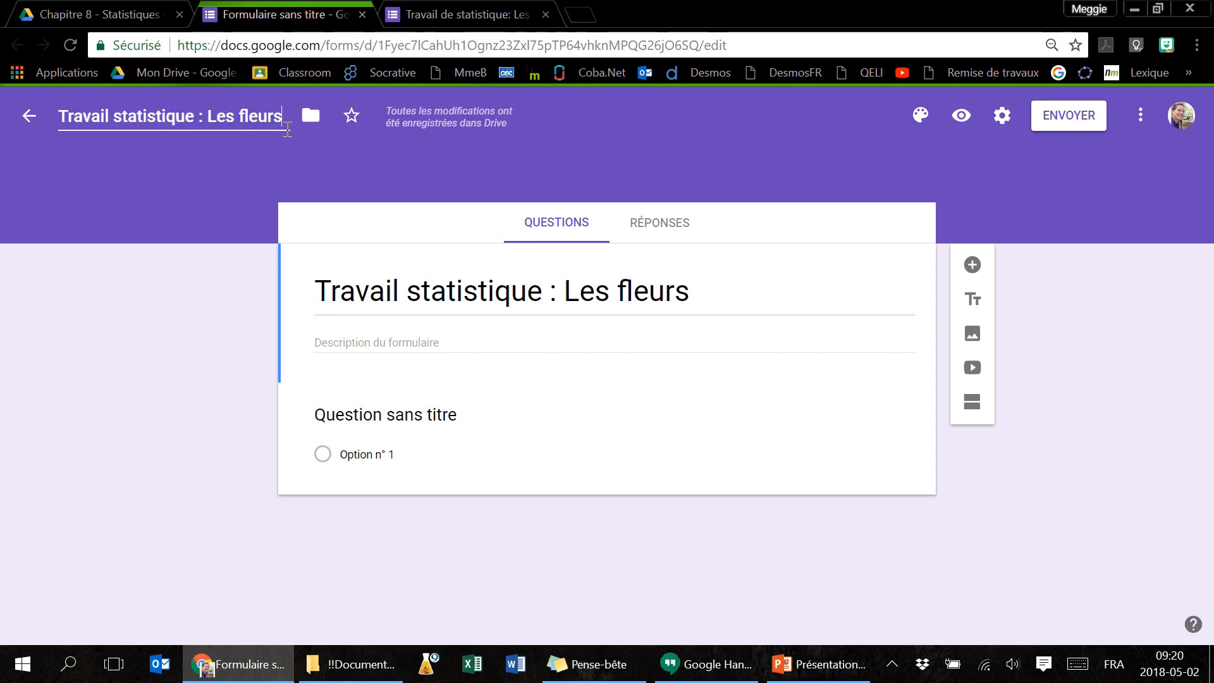
{"action": "type", "text": "_"}
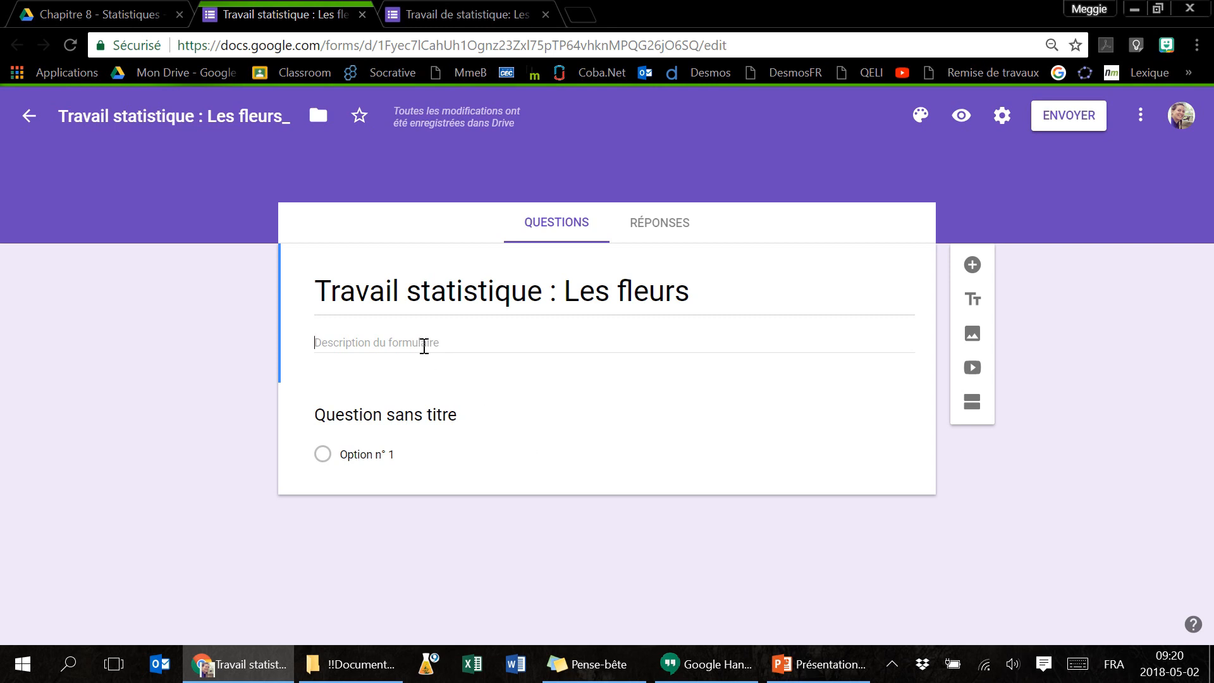
Step: Enter the author's full name as the form description
{"action": "type", "text": "Meg"}
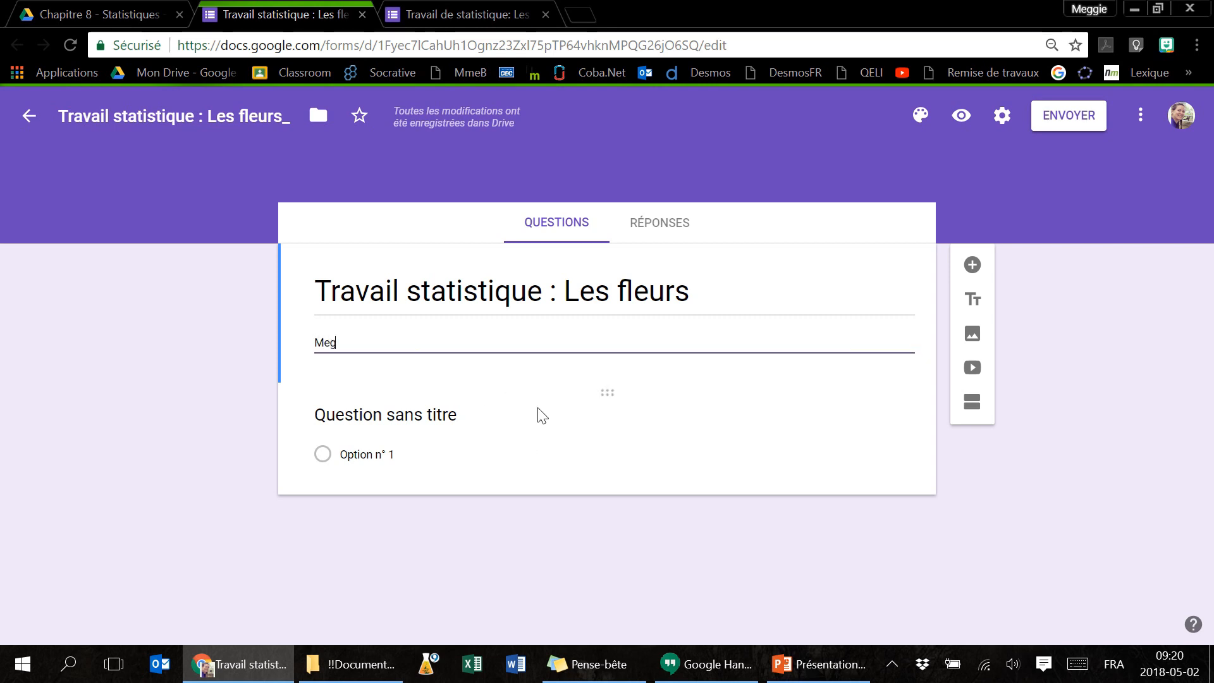
{"action": "type", "text": "gie Blanchette"}
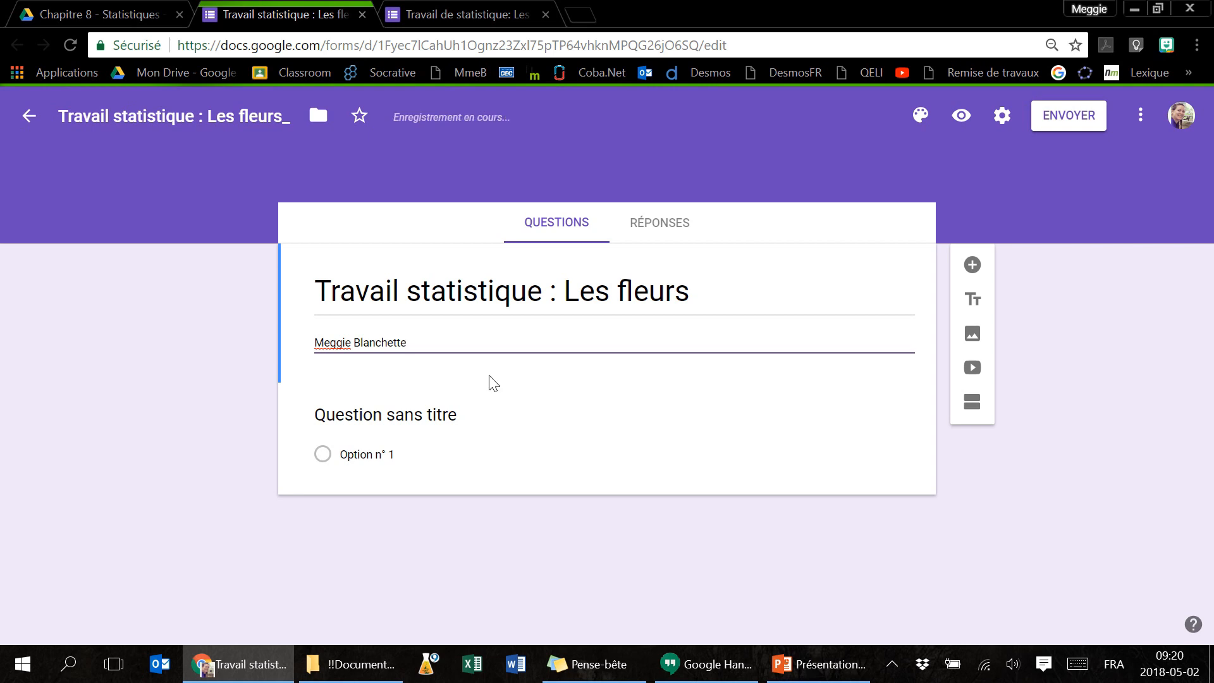
{"action": "left_click", "coordinate": [488, 374]}
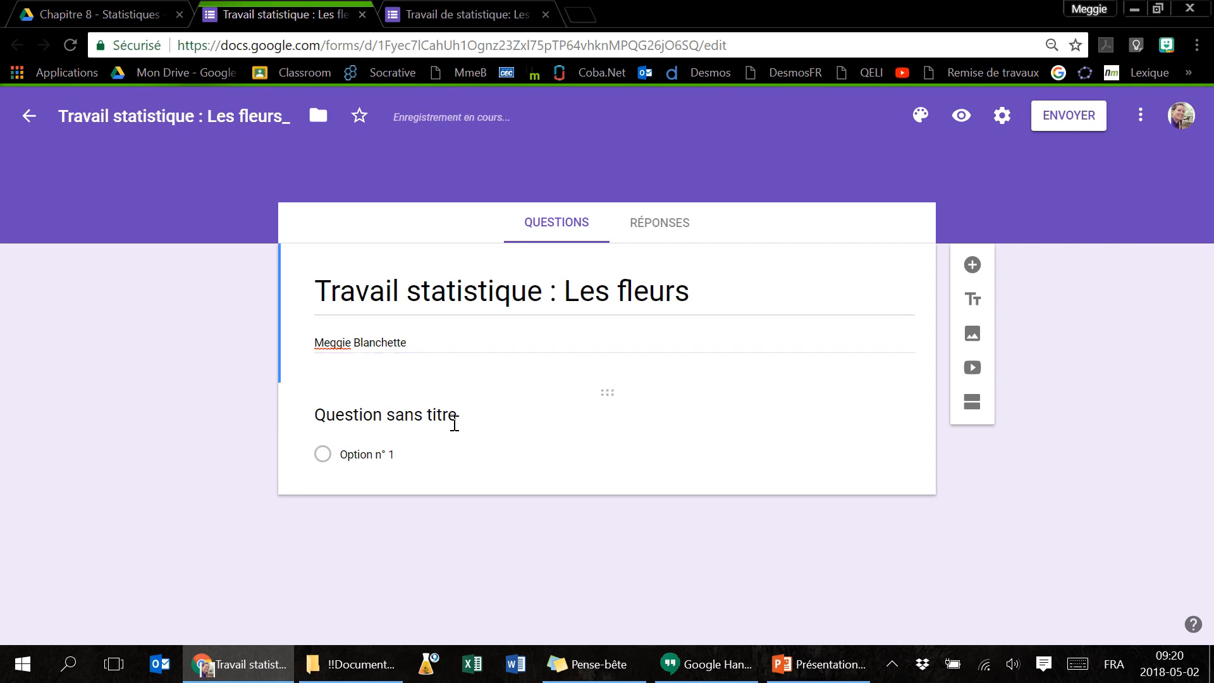
Step: Change the text of the untitled first question to "Quel âge as-tu?"
{"action": "left_click", "coordinate": [454, 420]}
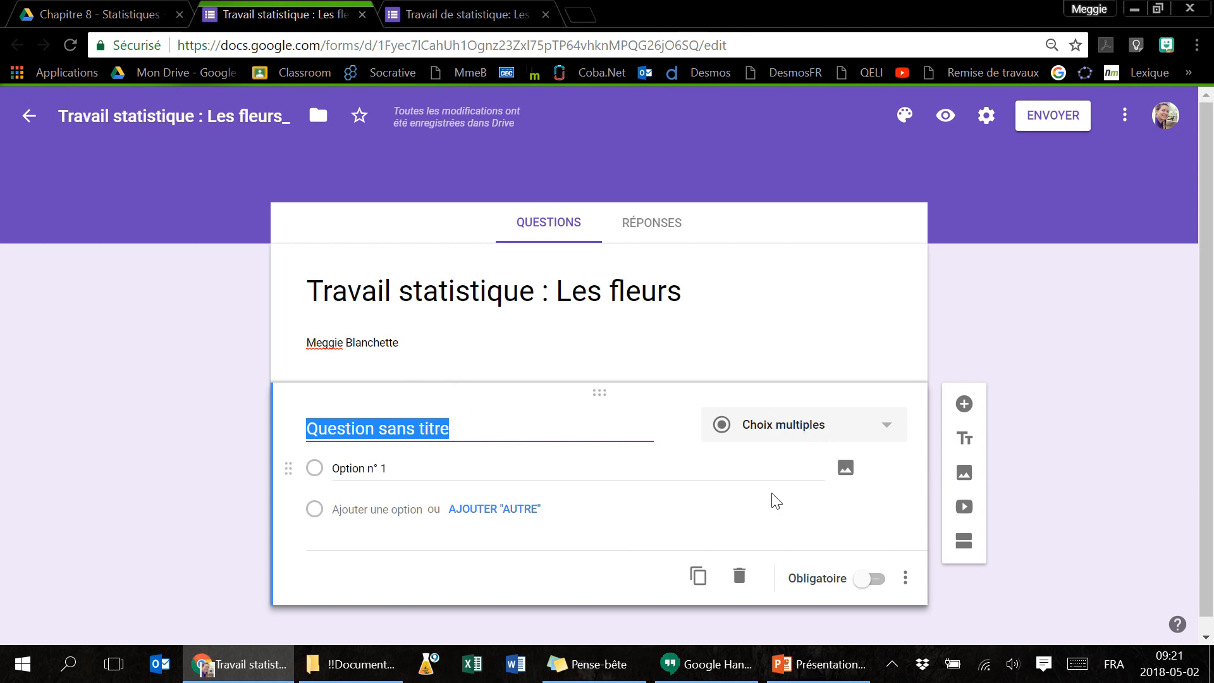
{"action": "type", "text": "QUe"}
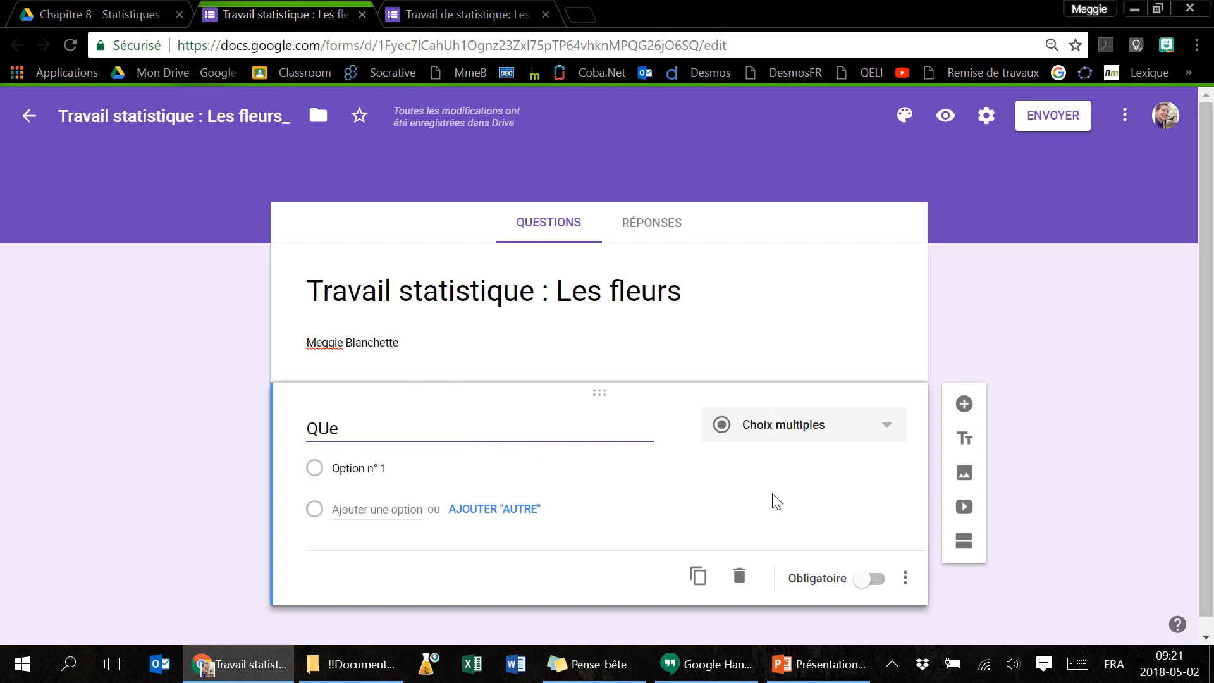
{"action": "key", "text": "BackSpace"}
{"action": "key", "text": "BackSpace"}
{"action": "type", "text": "uel a"}
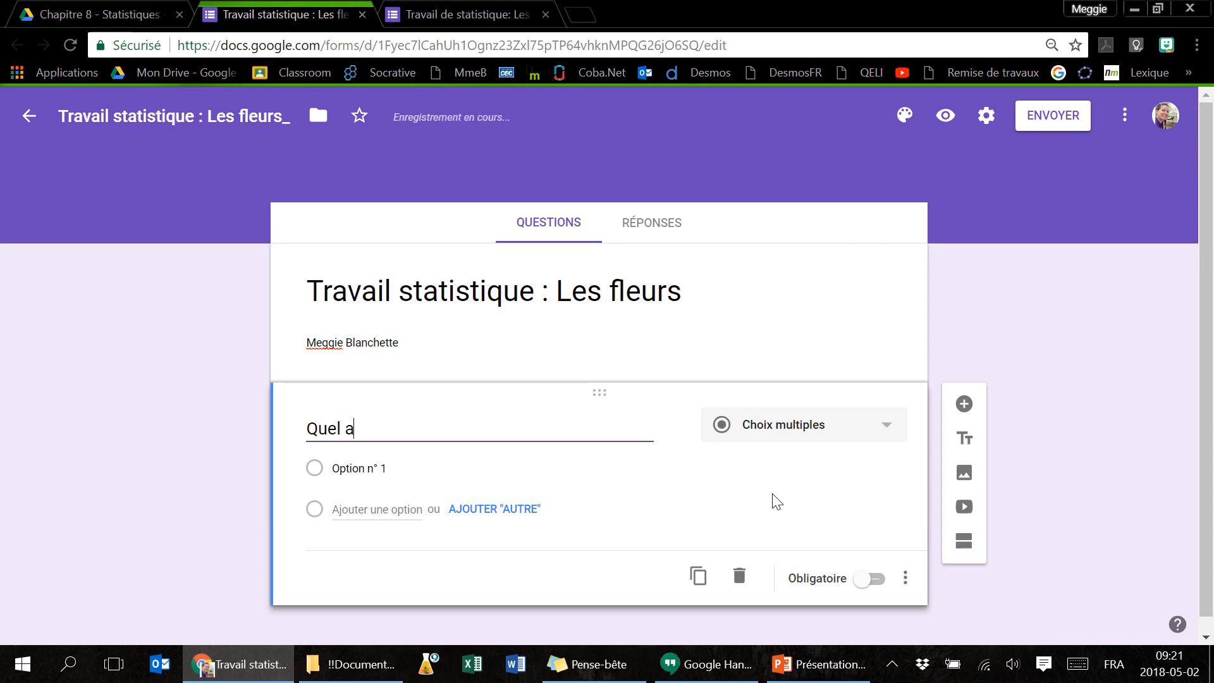
{"action": "key", "text": "BackSpace"}
{"action": "type", "text": "âge as-tu?"}
Step: Fill in the age question's answer options: 12 ans, 13 ans, 14 ans, 15 ans, 16 ans and 17 ans
{"action": "left_click", "coordinate": [341, 471]}
{"action": "type", "text": "12 an"}
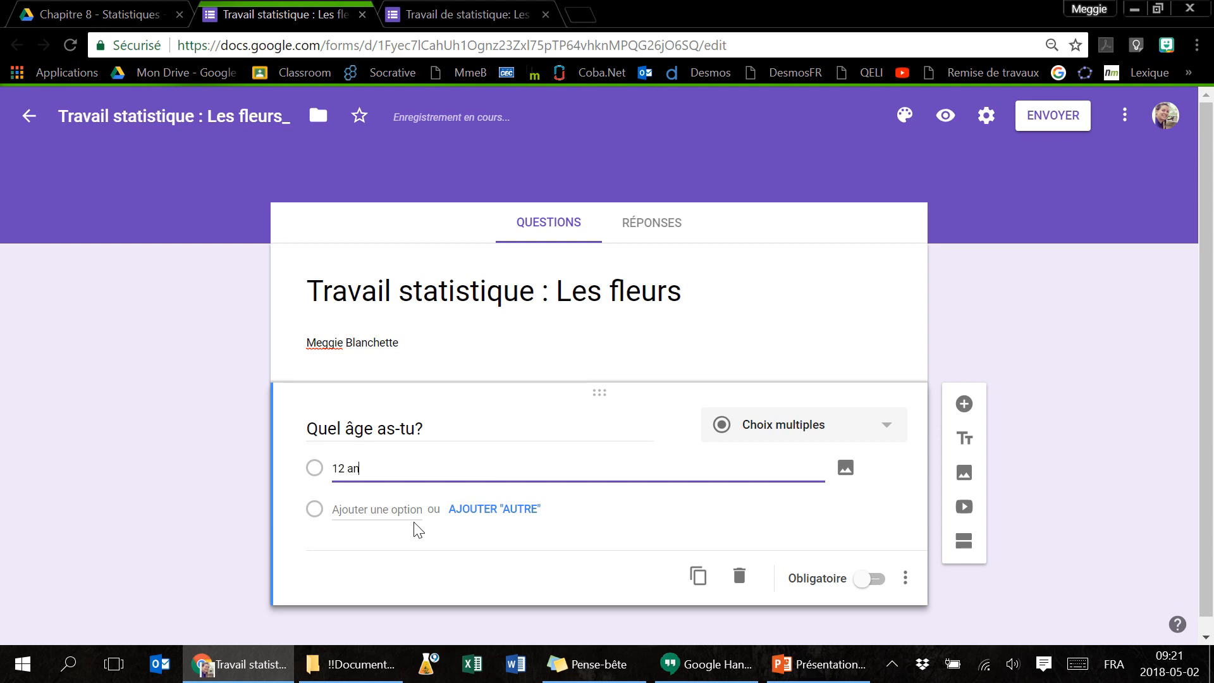
{"action": "type", "text": "s"}
{"action": "key", "text": "Return"}
{"action": "type", "text": "13 an"}
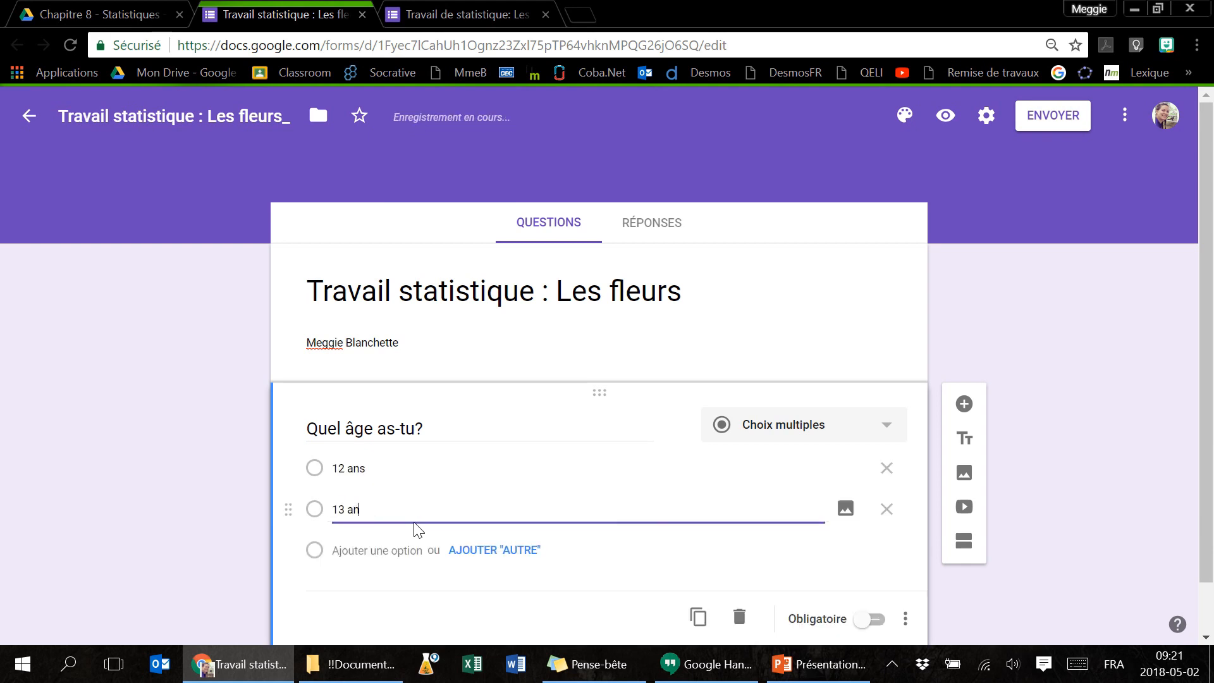
{"action": "key", "text": "Return"}
{"action": "type", "text": "14 ans"}
{"action": "key", "text": "Return"}
{"action": "type", "text": "15 ans"}
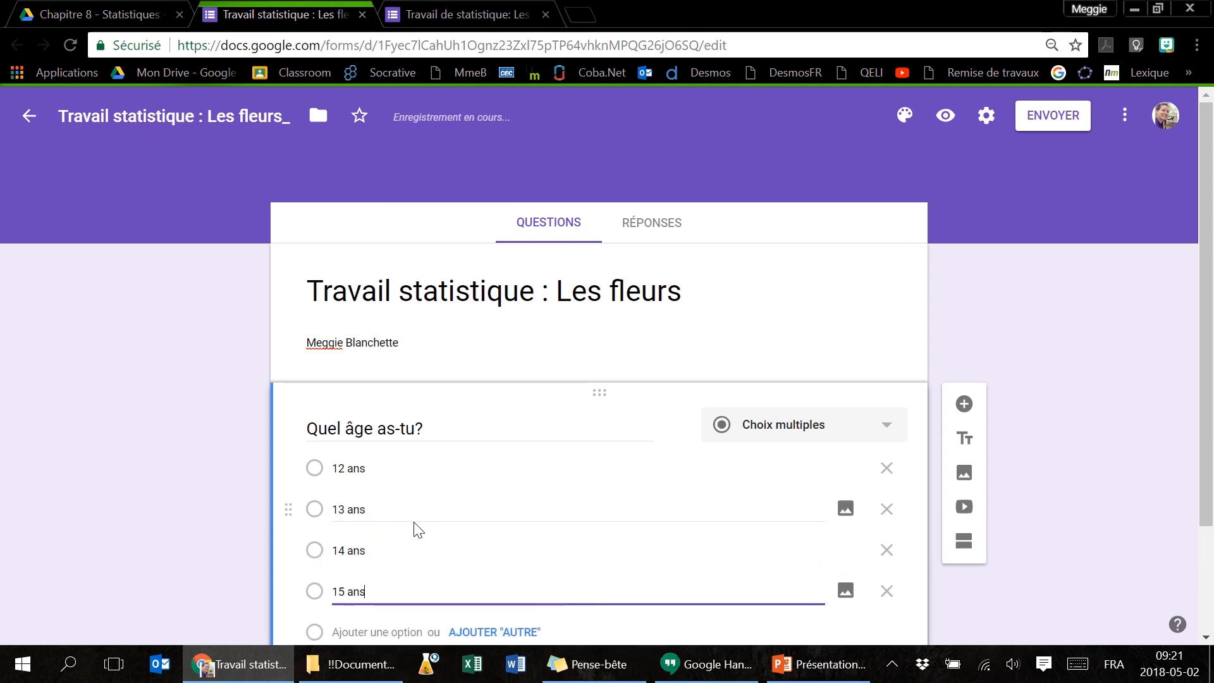
{"action": "key", "text": "Return"}
{"action": "type", "text": "16"}
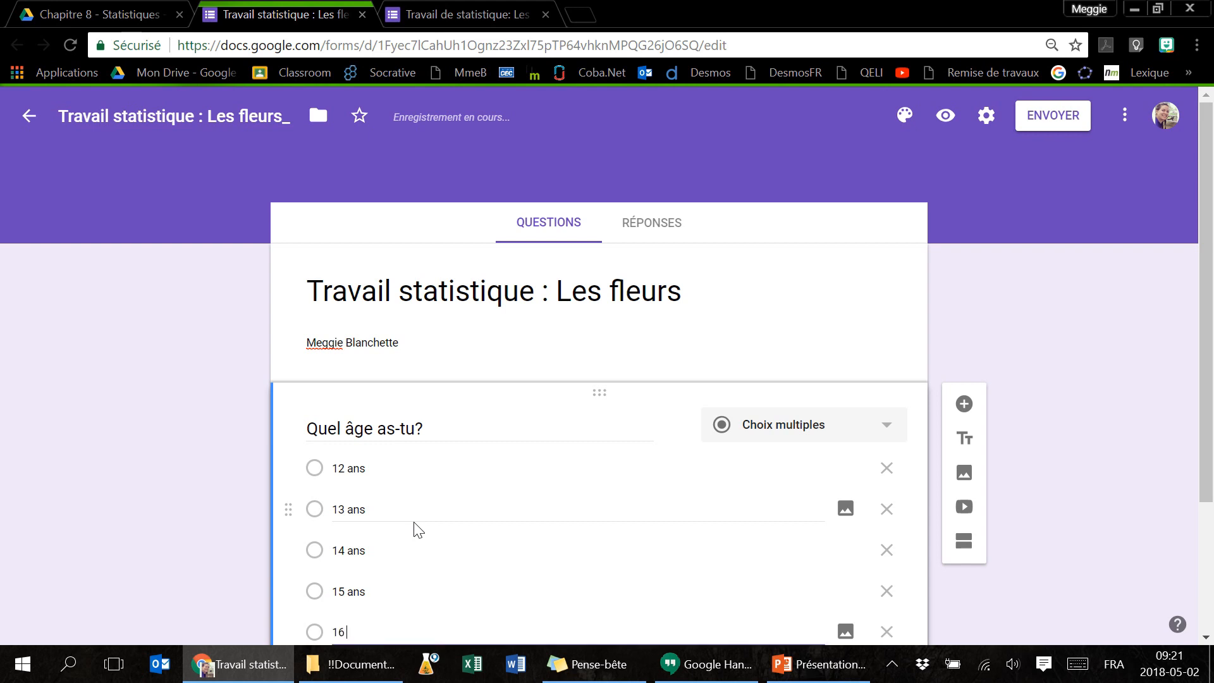
{"action": "type", "text": " ans"}
{"action": "key", "text": "Return"}
{"action": "type", "text": "1"}
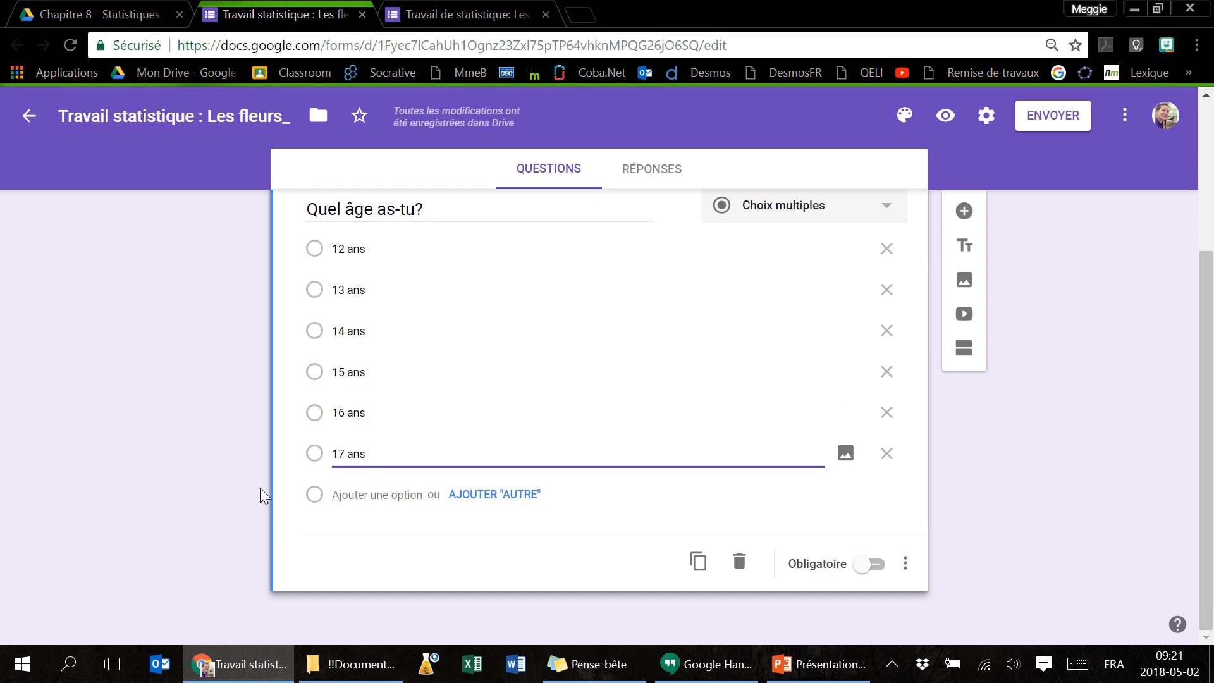
Step: Make the question "Quel âge as-tu?" mandatory
{"action": "scroll", "coordinate": [265, 497], "scroll_direction": "up", "scroll_amount": 2}
{"action": "scroll", "coordinate": [264, 497], "scroll_direction": "down", "scroll_amount": 2}
{"action": "left_click", "coordinate": [873, 569]}
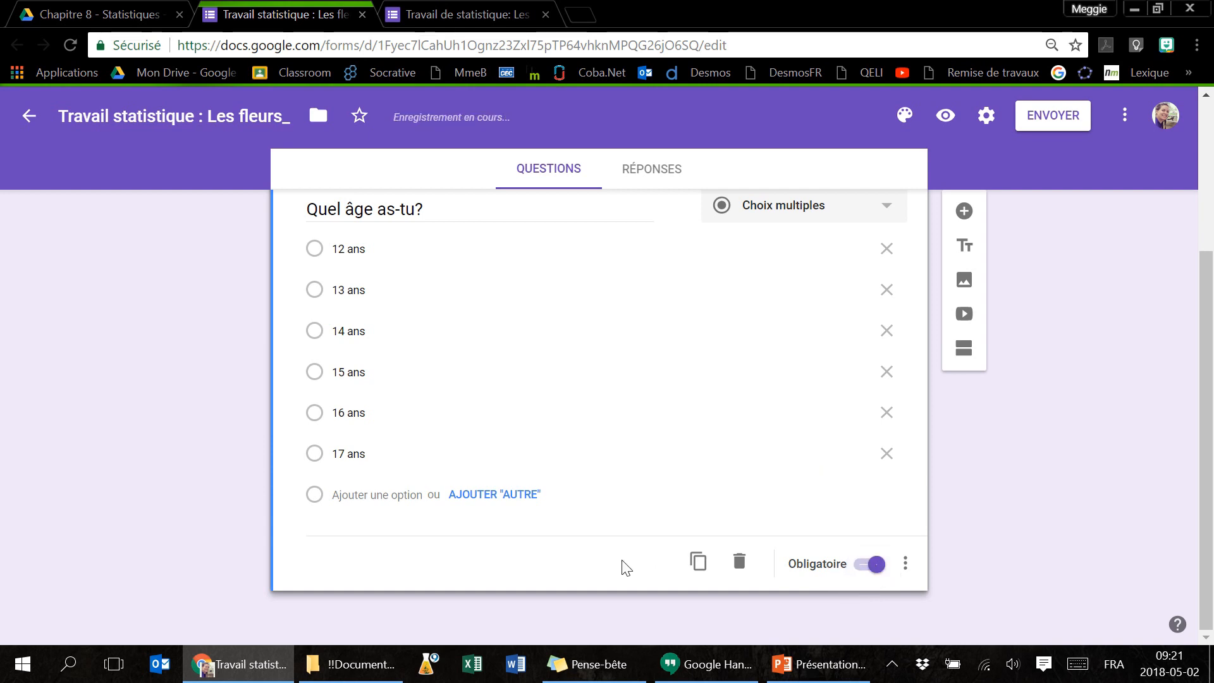
Step: Add a multiple-choice question titled "Genre" below the age question
{"action": "scroll", "coordinate": [624, 563], "scroll_direction": "up", "scroll_amount": 2}
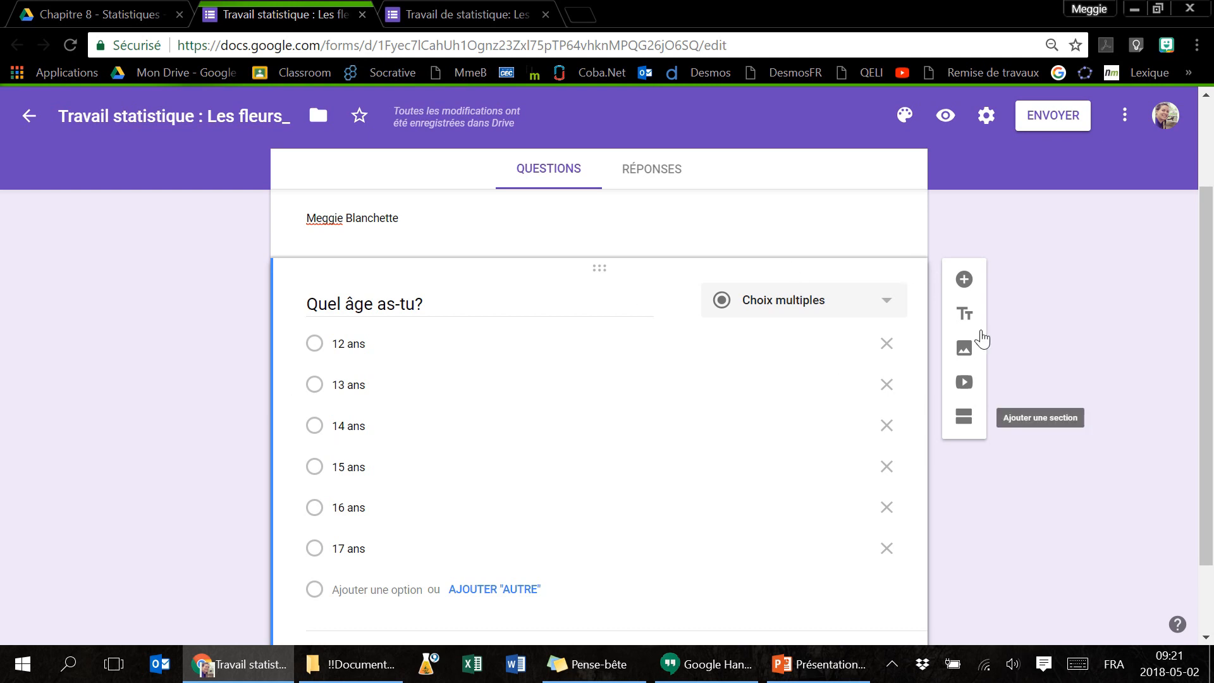
{"action": "scroll", "coordinate": [1034, 424], "scroll_direction": "down", "scroll_amount": 2}
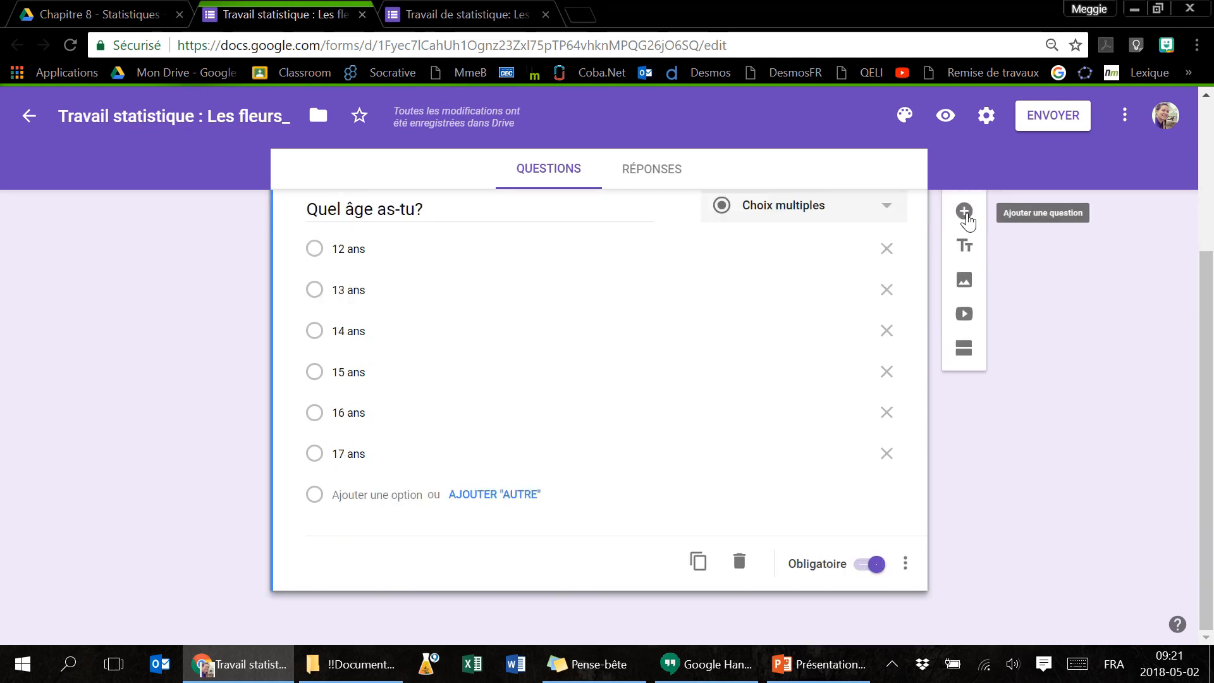
{"action": "left_click", "coordinate": [966, 216]}
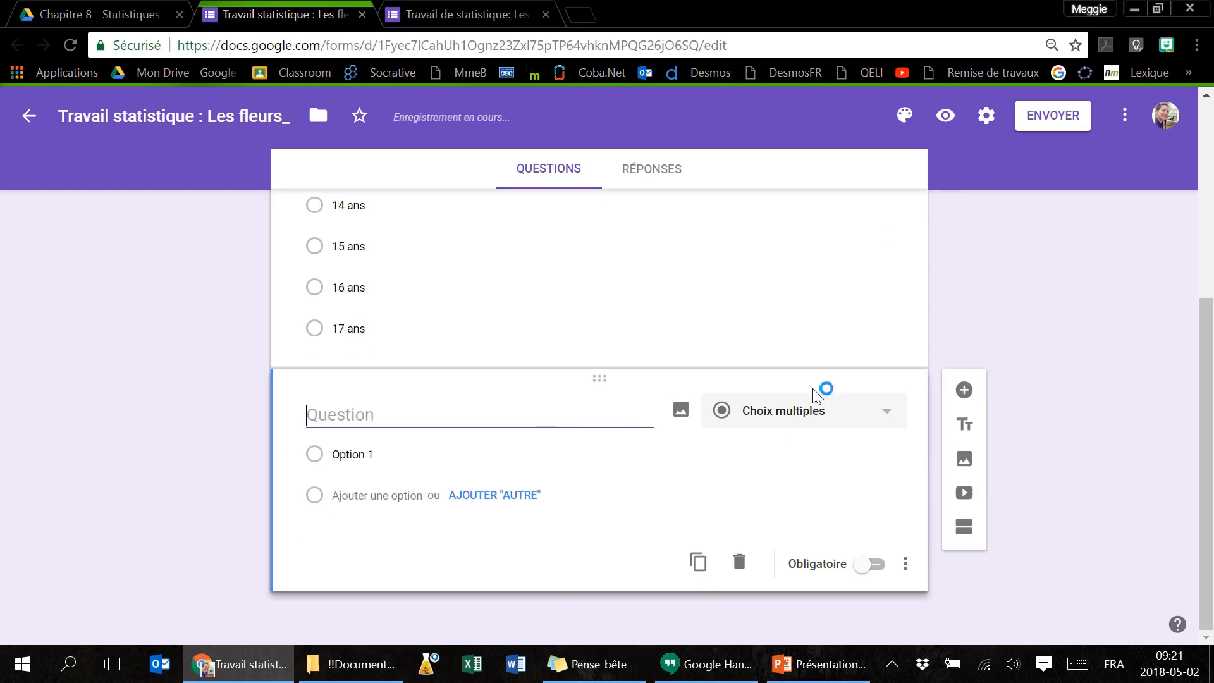
{"action": "left_click", "coordinate": [887, 418]}
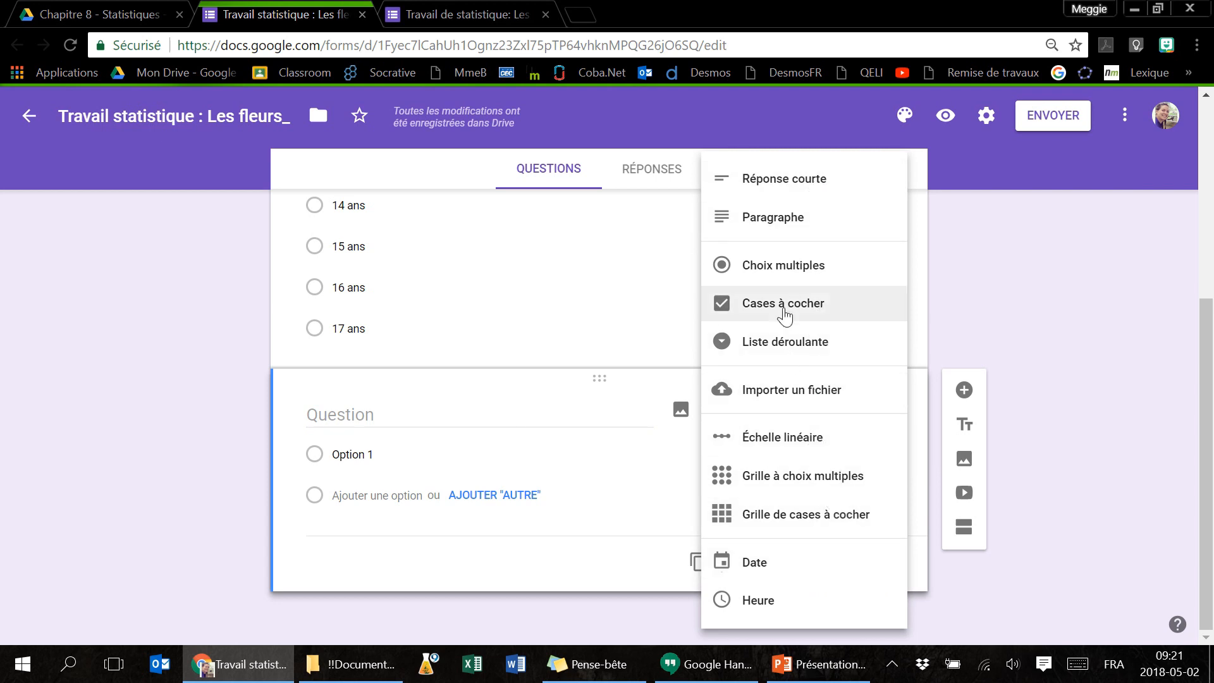
{"action": "left_click", "coordinate": [1030, 317]}
{"action": "left_click", "coordinate": [550, 412]}
{"action": "type", "text": "Genre"}
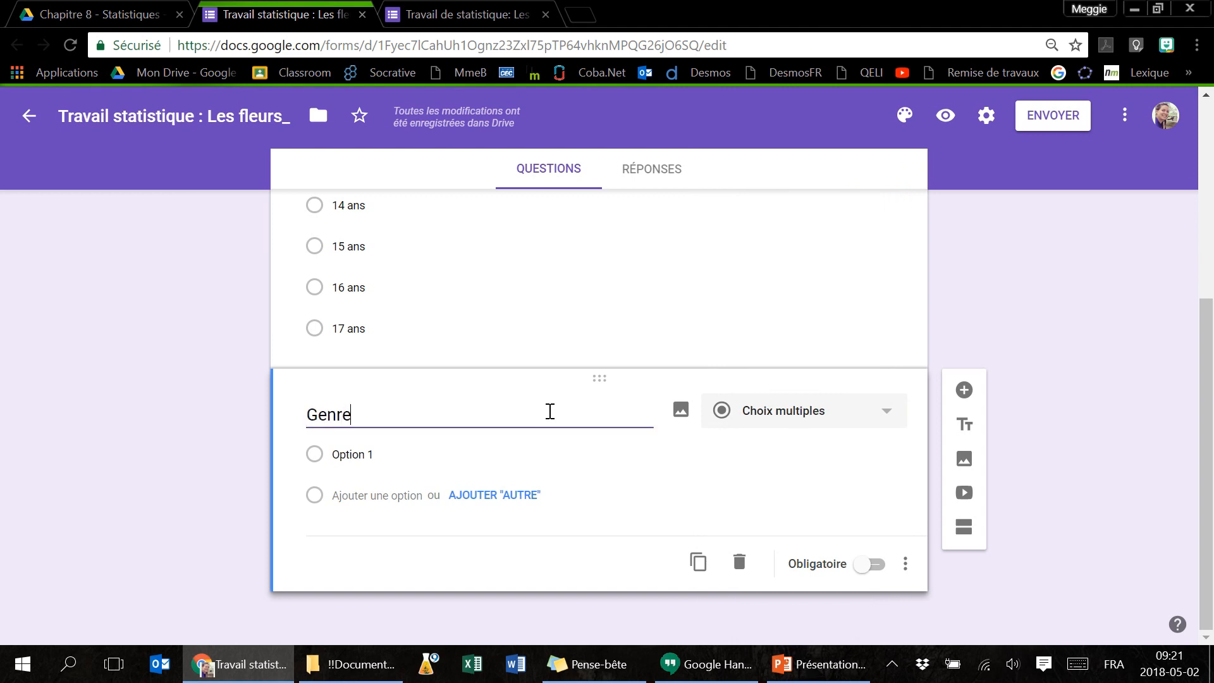
Step: Give the "Genre" question the answer options "Féminin" and "Masculin"
{"action": "left_click", "coordinate": [412, 446]}
{"action": "type", "text": "Féminin"}
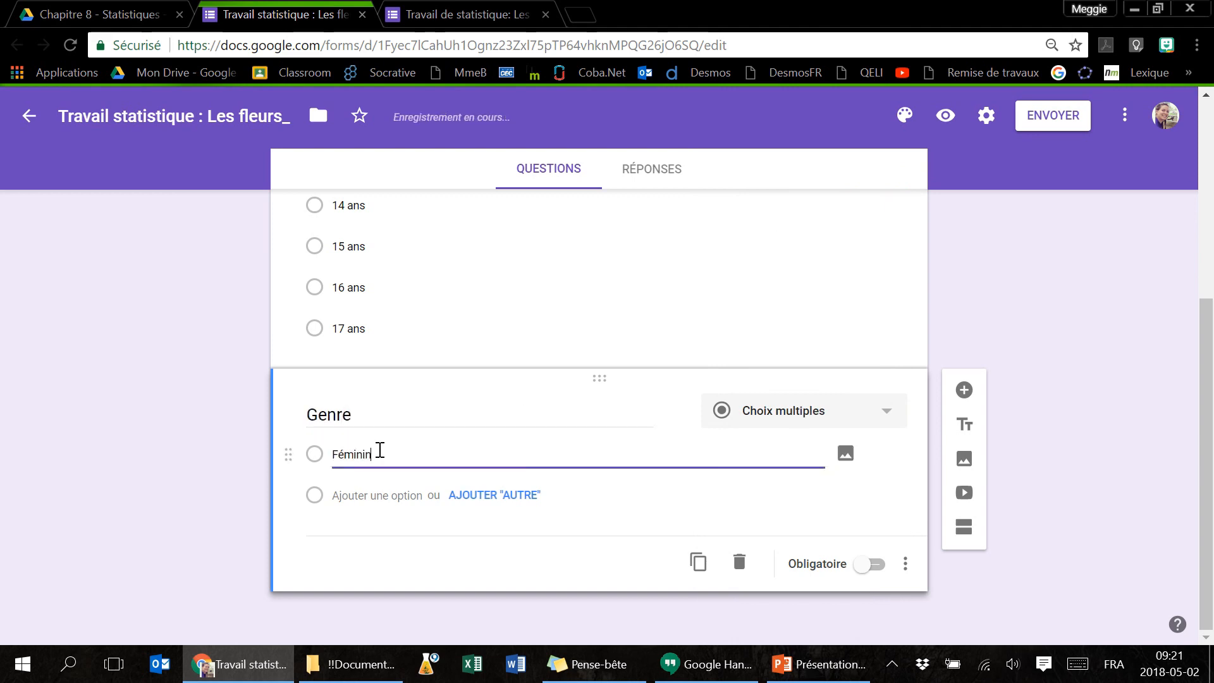
{"action": "key", "text": "Return"}
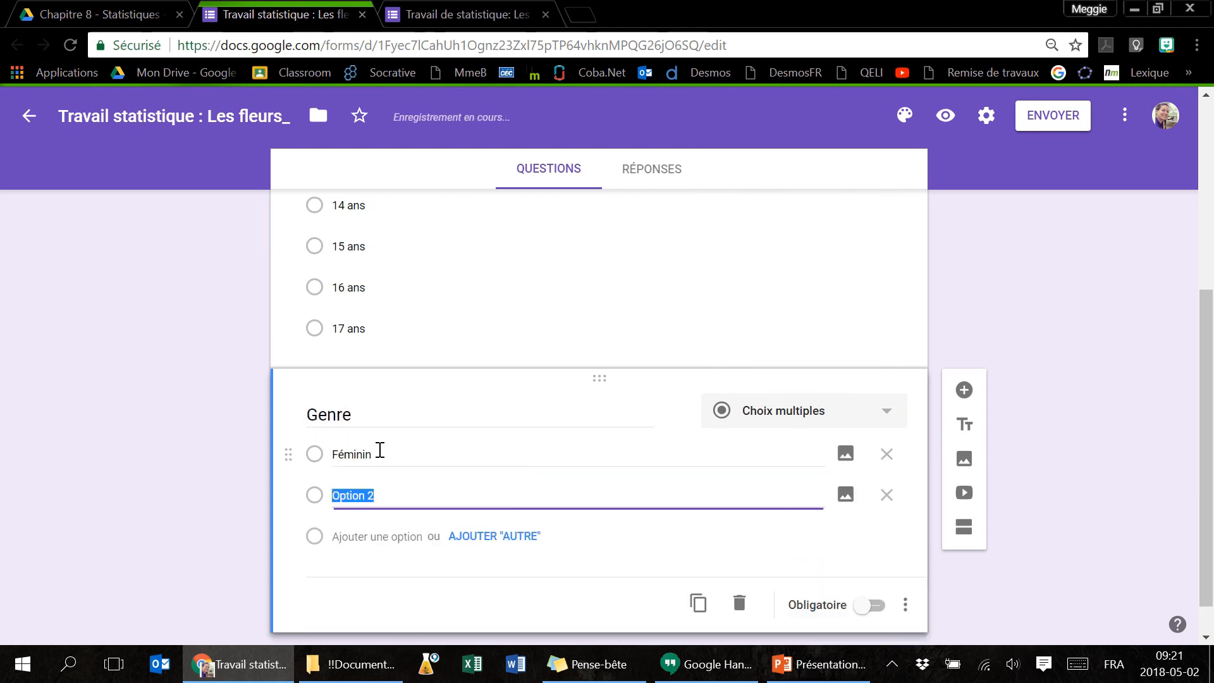
{"action": "type", "text": "Masculin"}
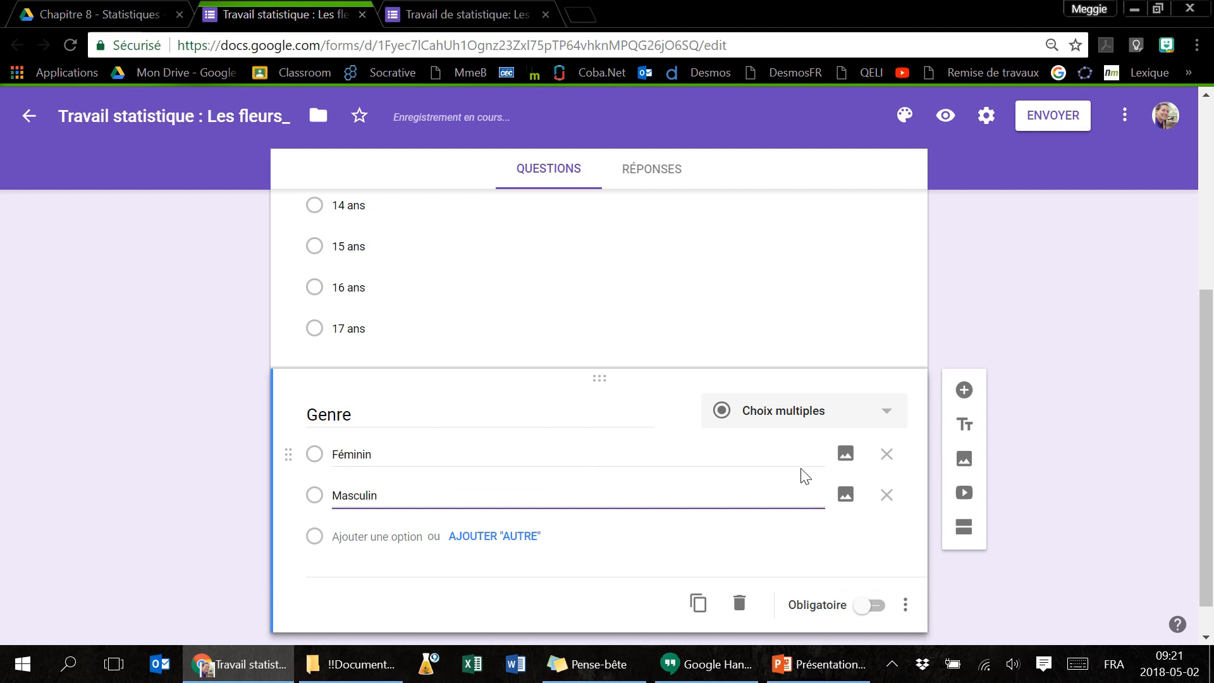
Step: Make the "Genre" question mandatory and add a new blank question below it
{"action": "left_click", "coordinate": [871, 608]}
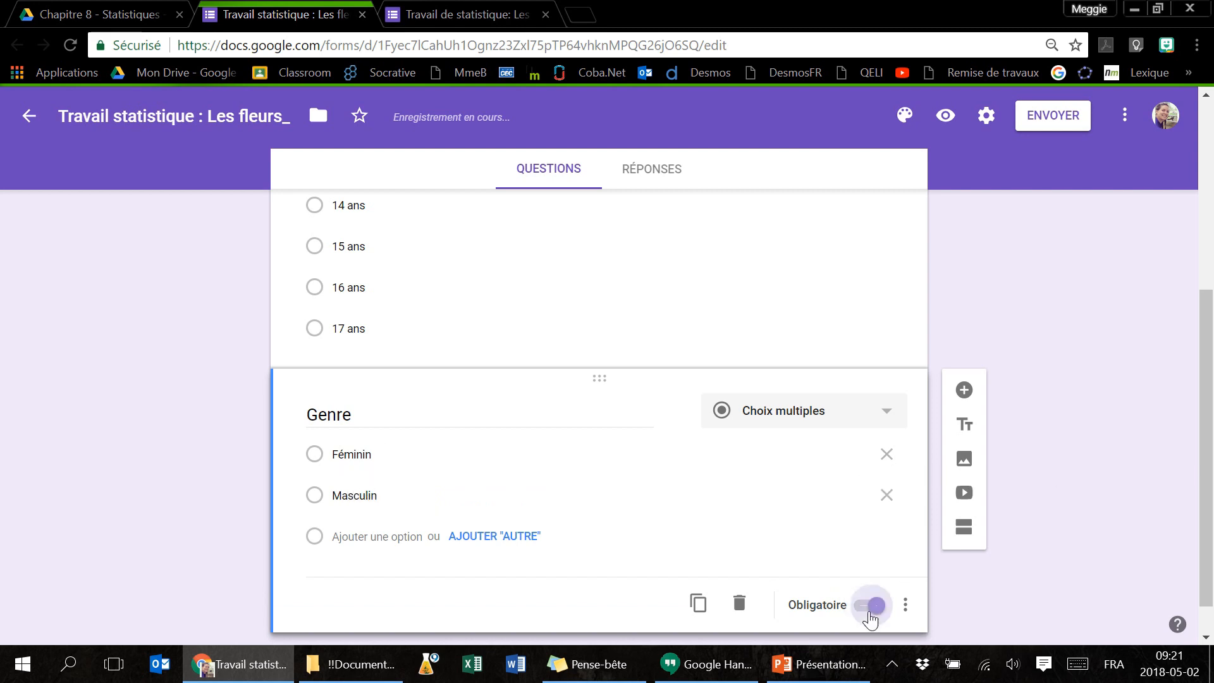
{"action": "scroll", "coordinate": [850, 607], "scroll_direction": "down", "scroll_amount": 1}
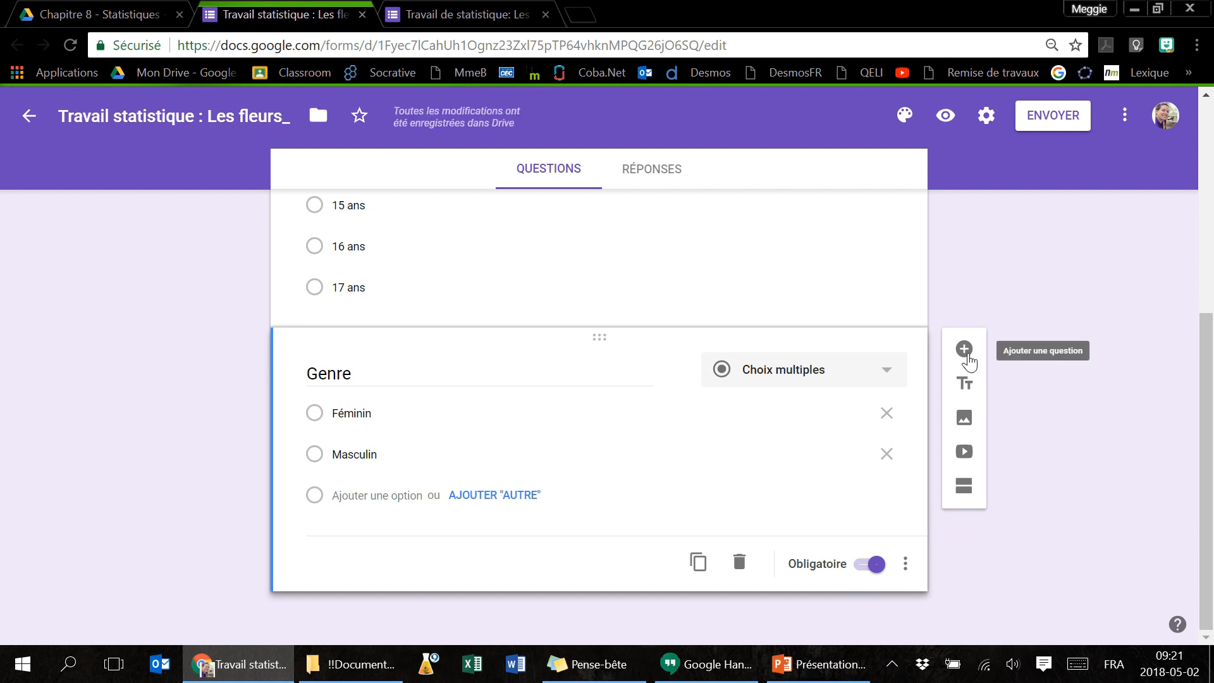
{"action": "left_click", "coordinate": [965, 349]}
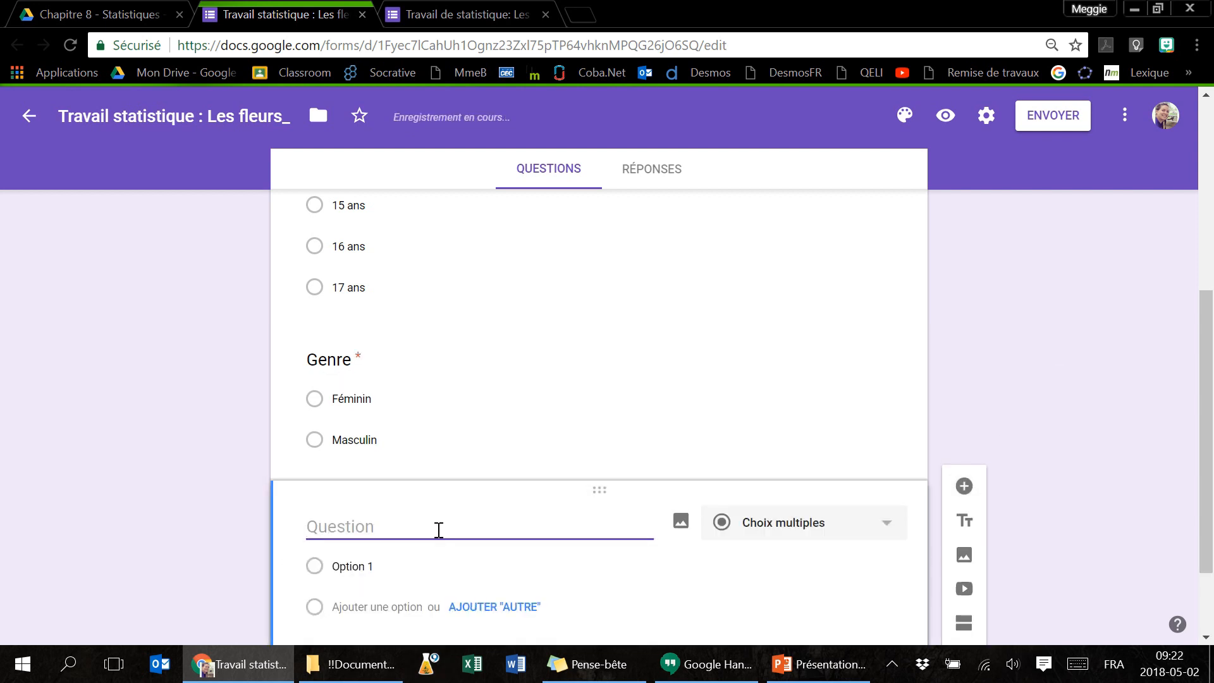
Step: Switch to the finished form "Travail de statistique: Les fleurs" and review its questions and answer options
{"action": "left_click", "coordinate": [443, 14]}
{"action": "scroll", "coordinate": [594, 480], "scroll_direction": "down", "scroll_amount": 7}
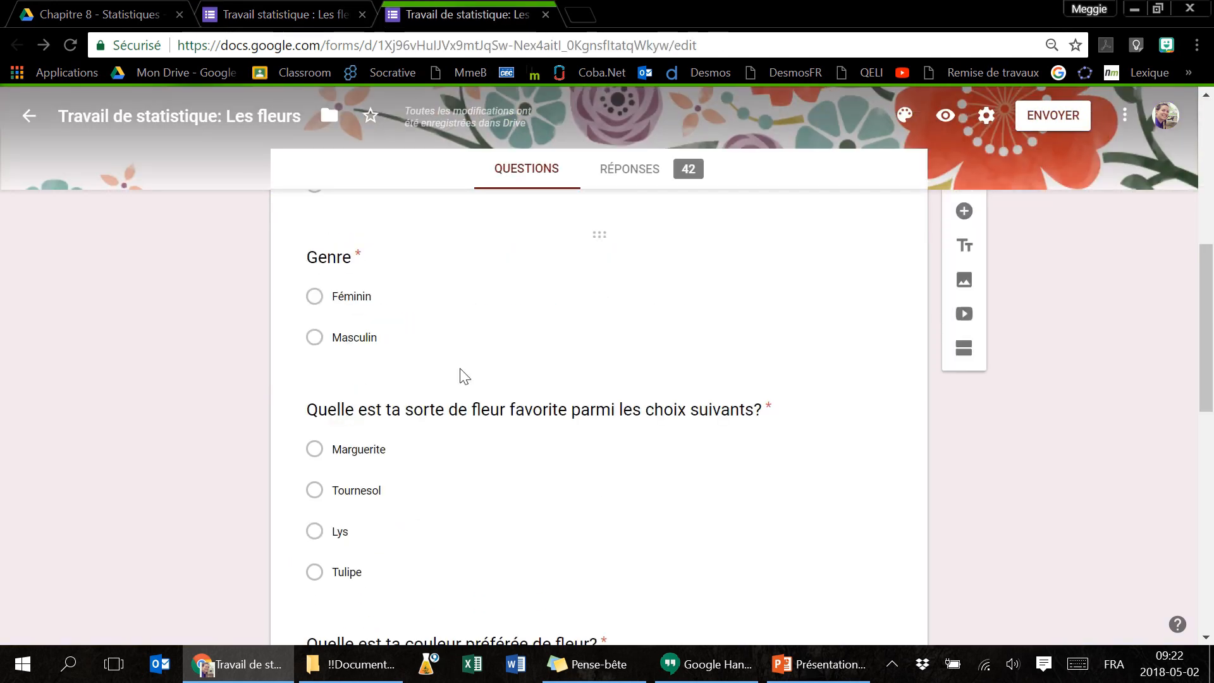
{"action": "scroll", "coordinate": [461, 374], "scroll_direction": "down", "scroll_amount": 3}
{"action": "scroll", "coordinate": [467, 430], "scroll_direction": "down", "scroll_amount": 2}
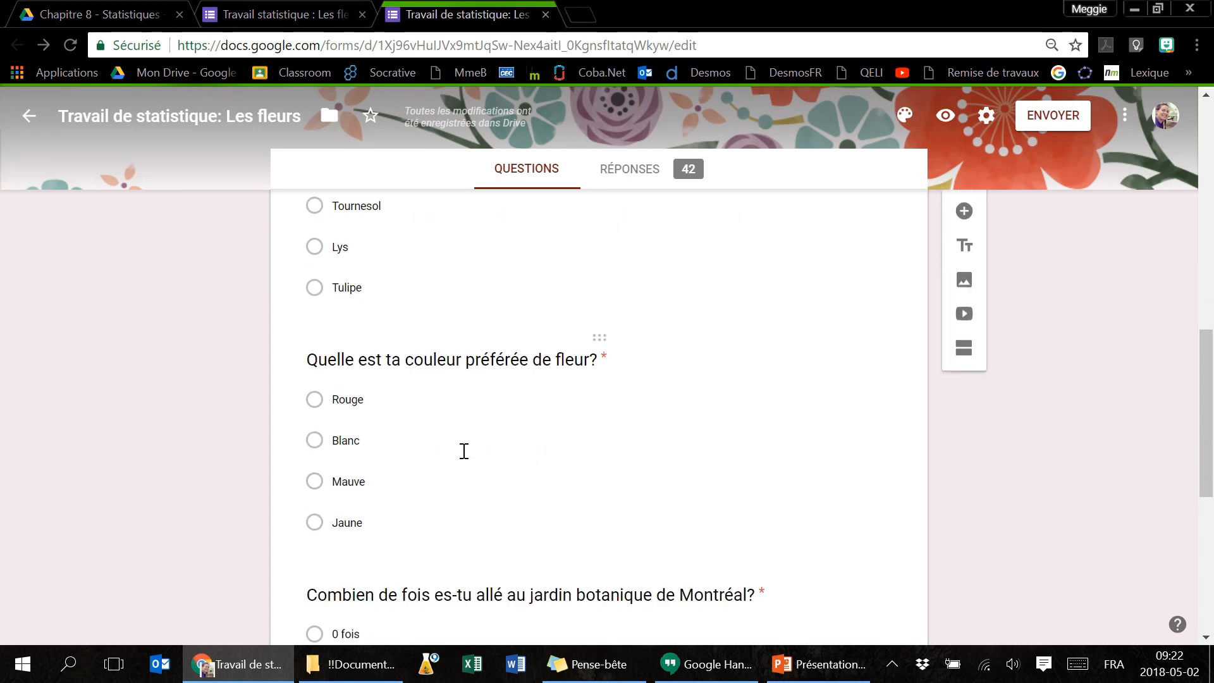
{"action": "scroll", "coordinate": [465, 437], "scroll_direction": "up", "scroll_amount": 2}
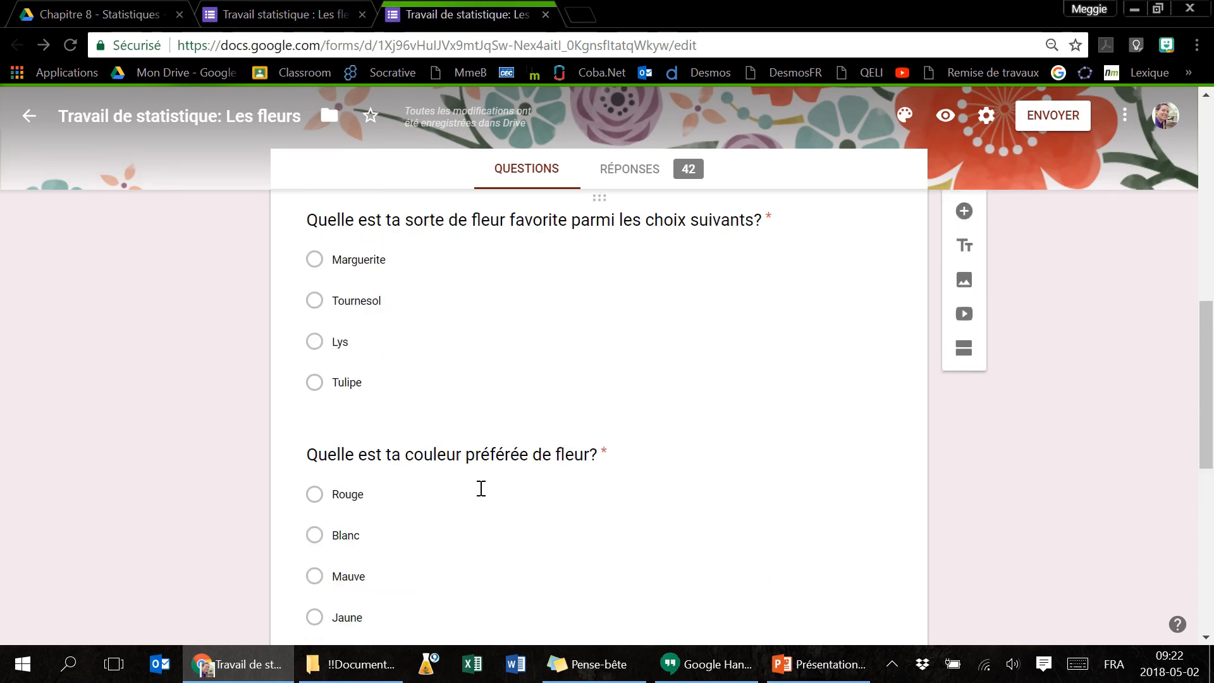
{"action": "scroll", "coordinate": [426, 542], "scroll_direction": "down", "scroll_amount": 7}
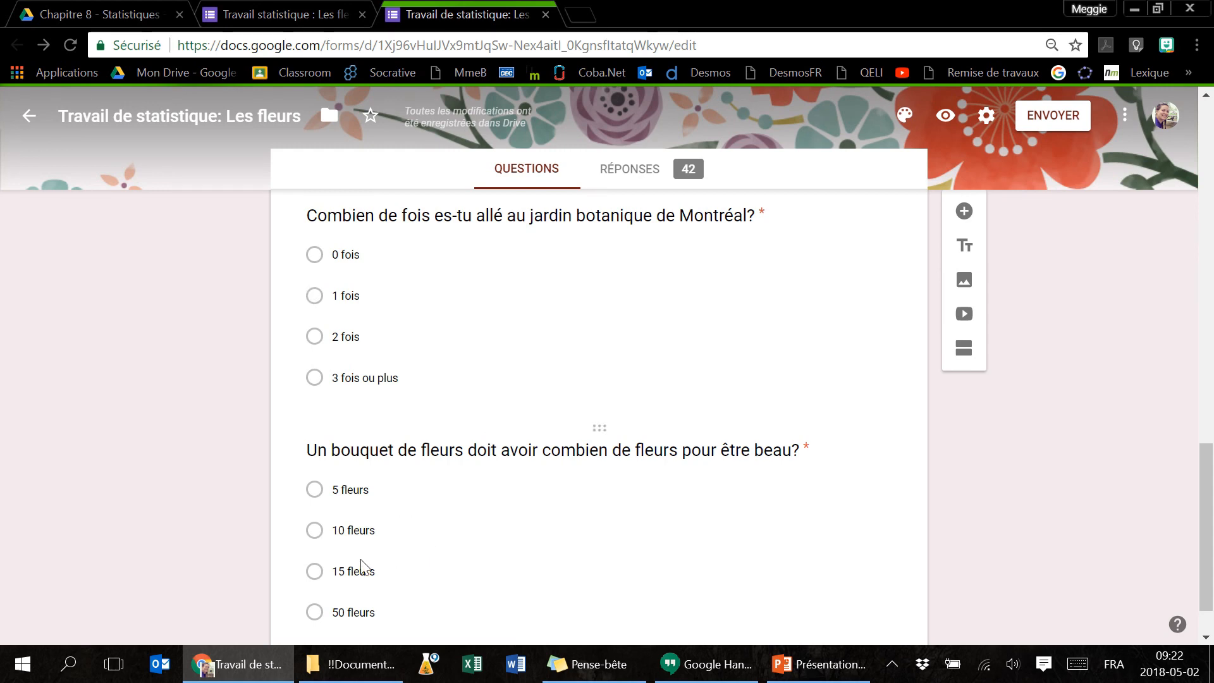
{"action": "scroll", "coordinate": [358, 560], "scroll_direction": "up", "scroll_amount": 12}
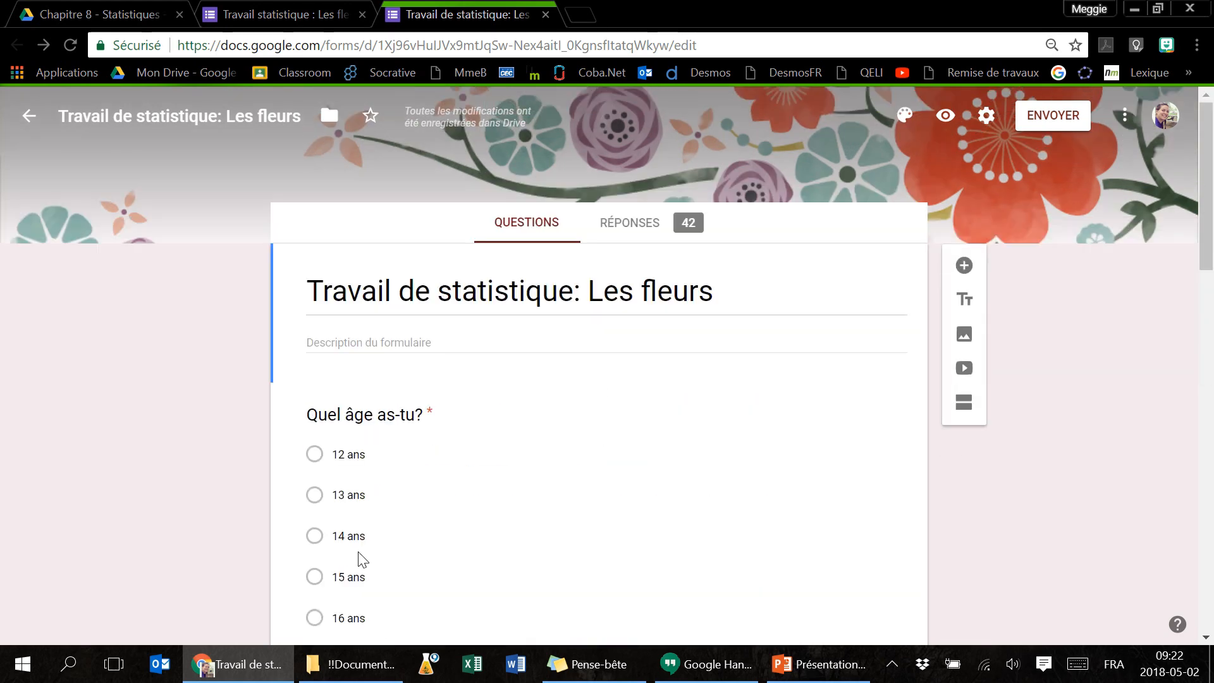
Step: Save the form settings with "Limiter aux utilisateurs de Collège Regina Assumpta" switched off
{"action": "left_click", "coordinate": [986, 115]}
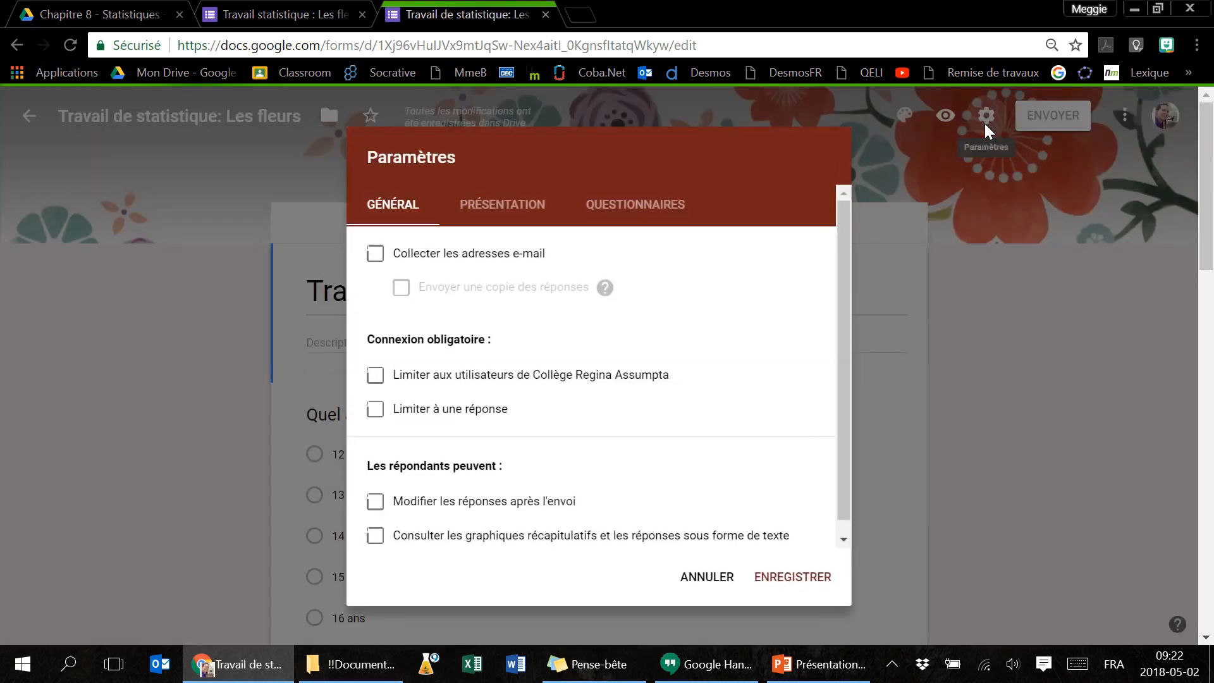
{"action": "left_click", "coordinate": [376, 378]}
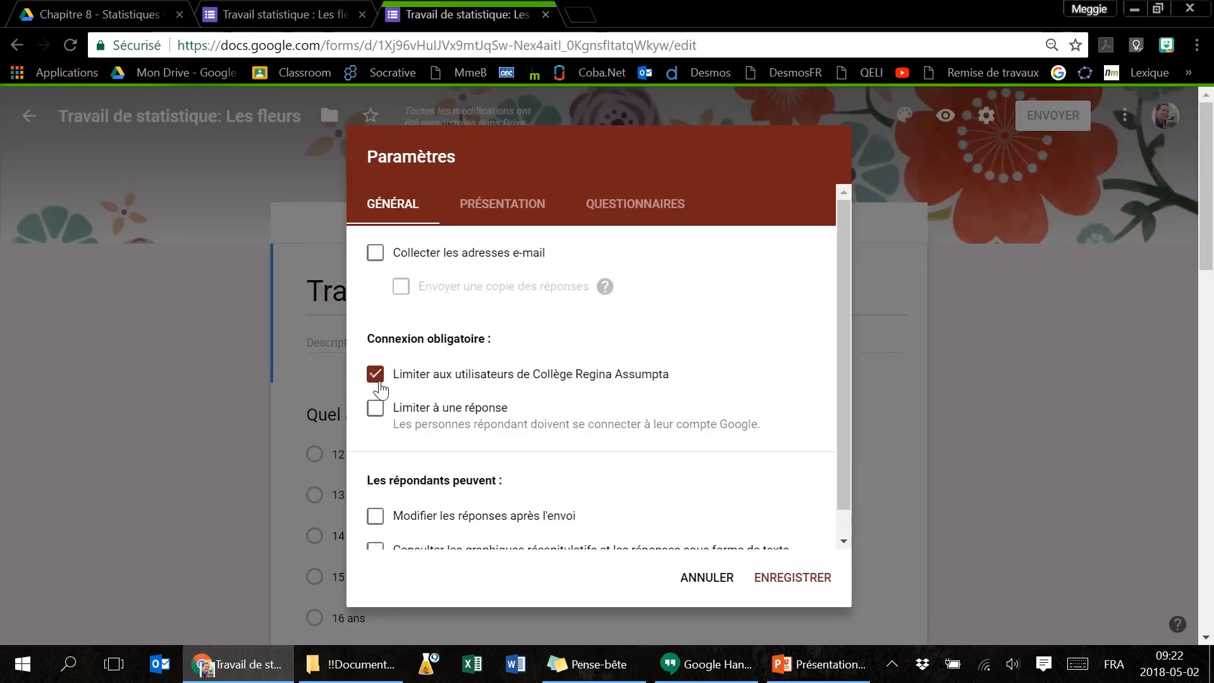
{"action": "left_click", "coordinate": [378, 379]}
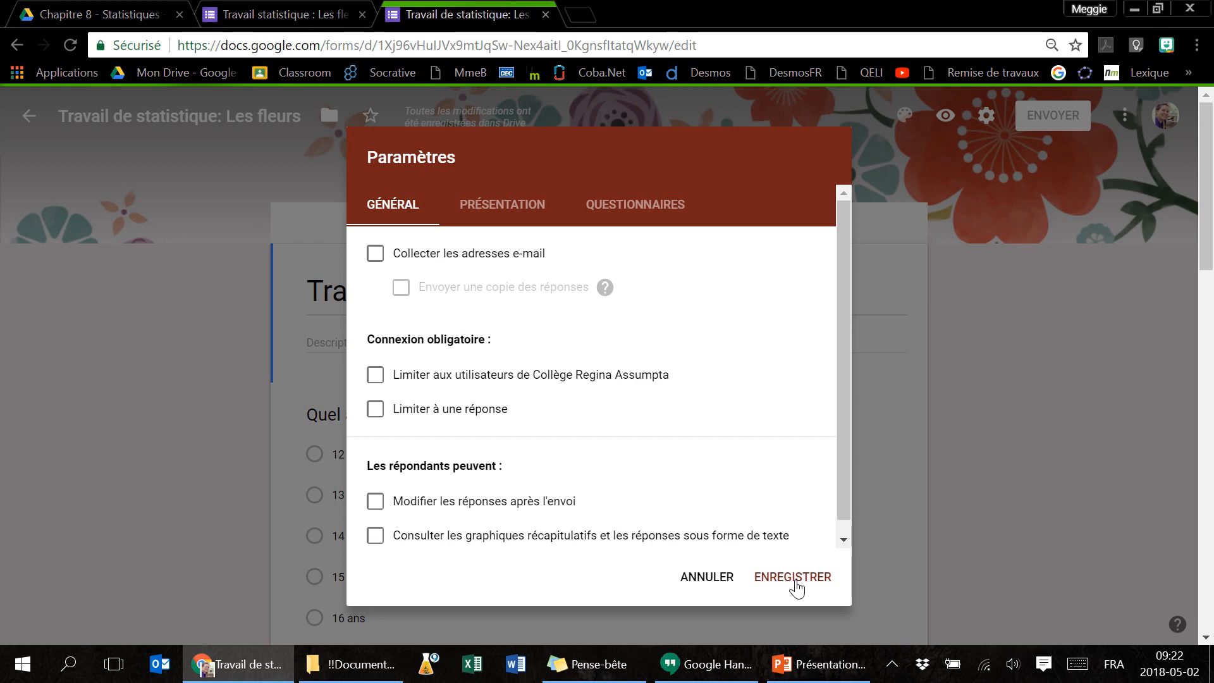
{"action": "left_click", "coordinate": [794, 579]}
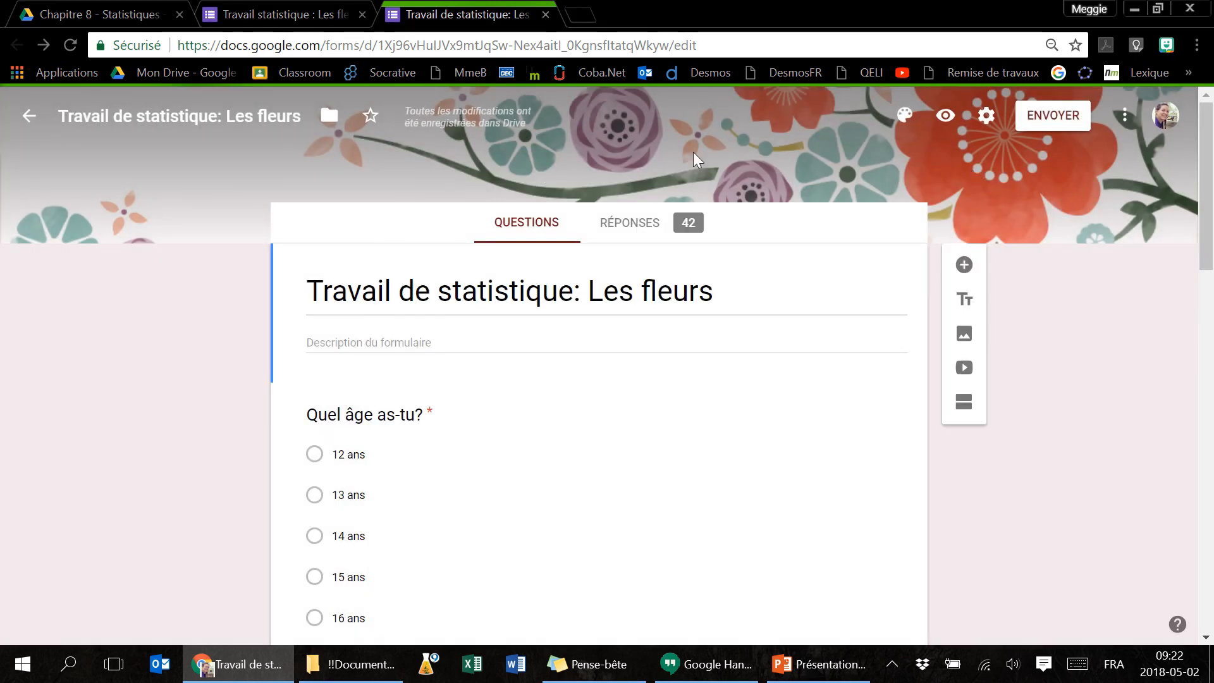
Step: Look at the theme colour and header image choices for the form without picking one
{"action": "left_click", "coordinate": [909, 129]}
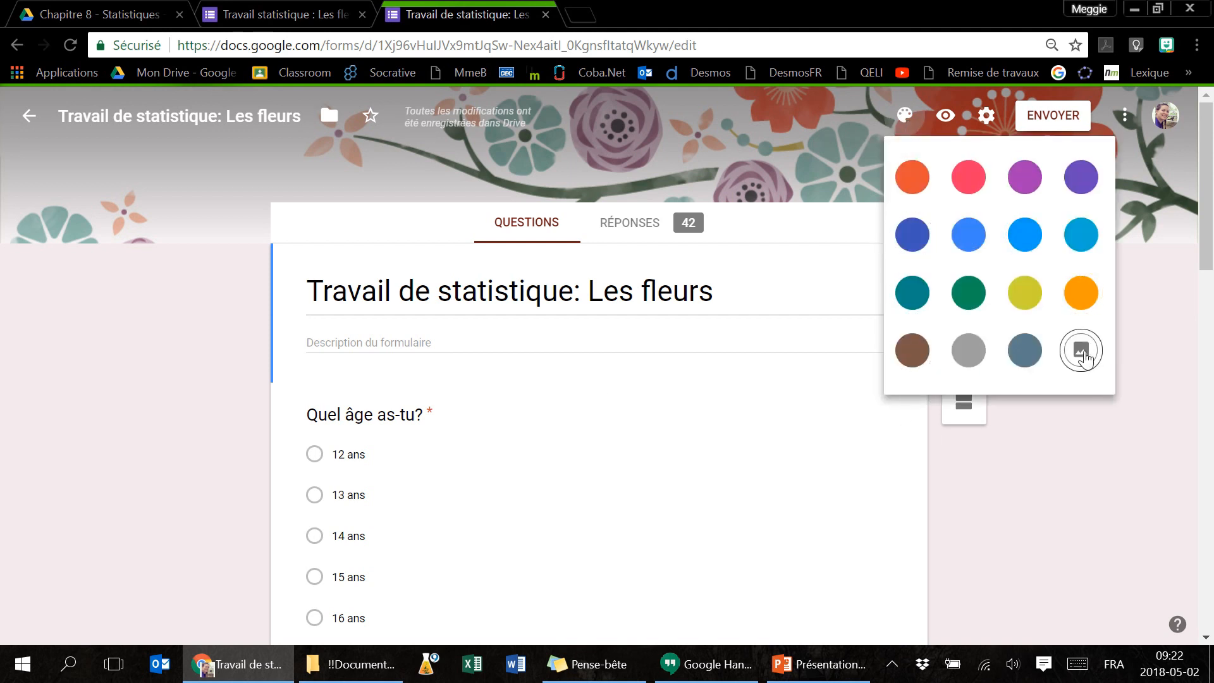
{"action": "left_click", "coordinate": [980, 518]}
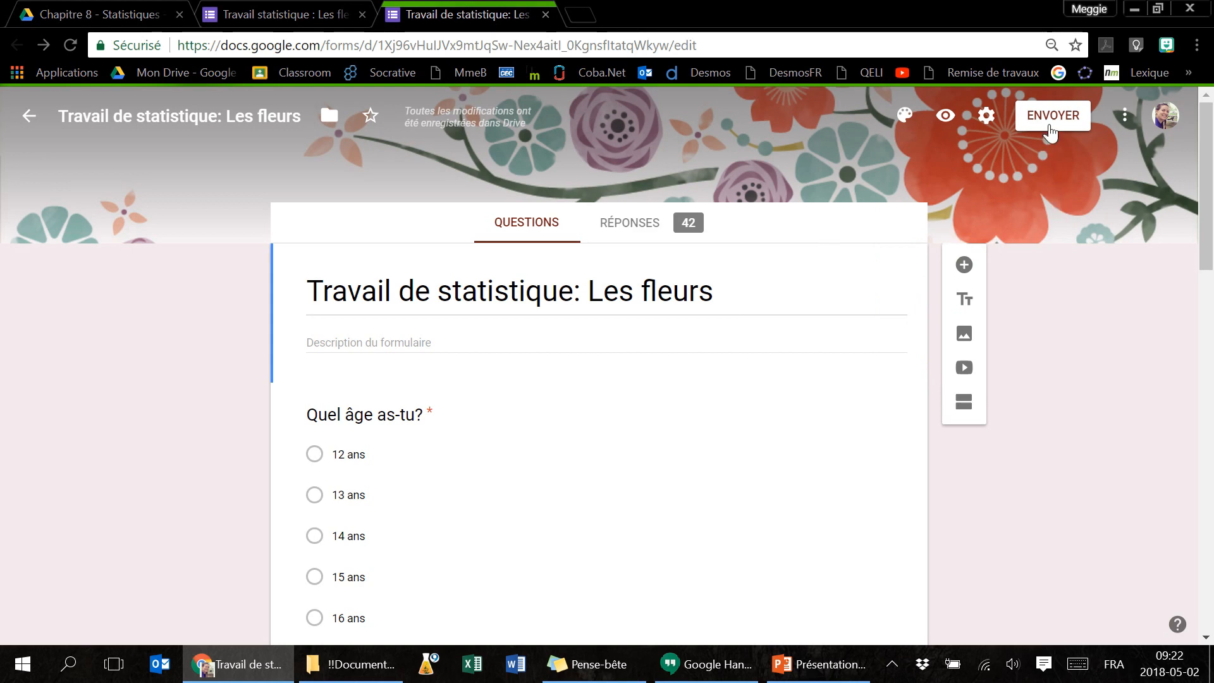
Step: Copy a shortened sharing link for the form "Travail de statistique: Les fleurs" and close the sending dialog
{"action": "left_click", "coordinate": [1052, 133]}
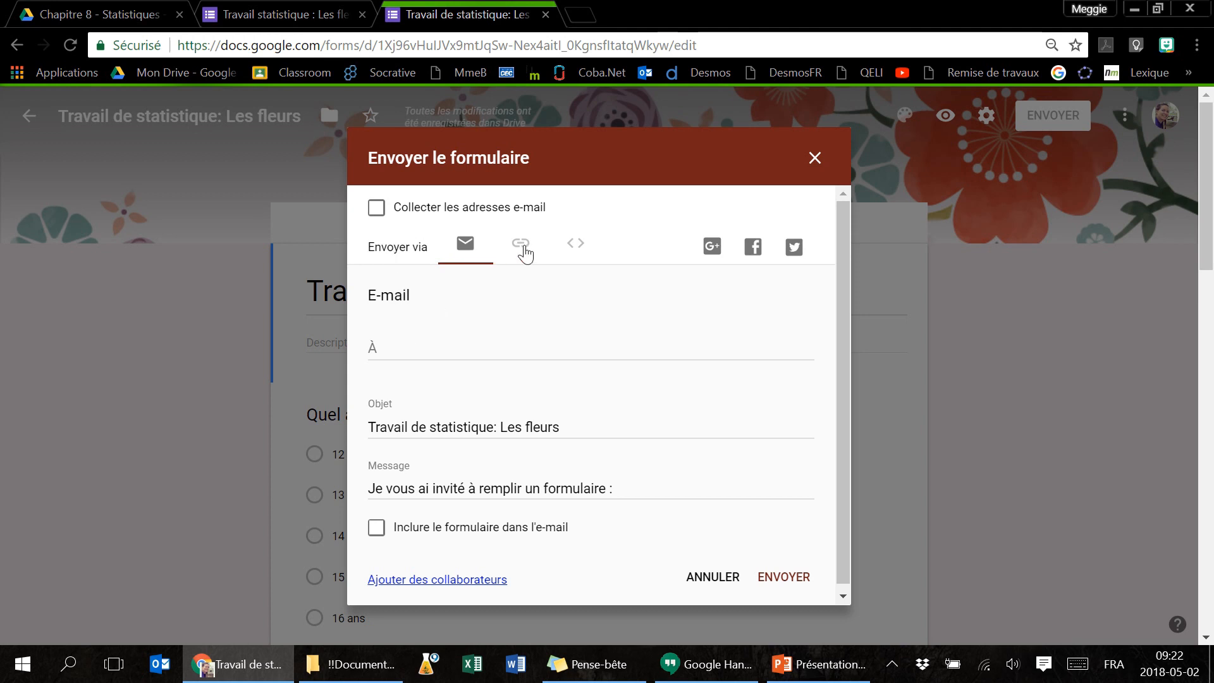
{"action": "left_click", "coordinate": [522, 252]}
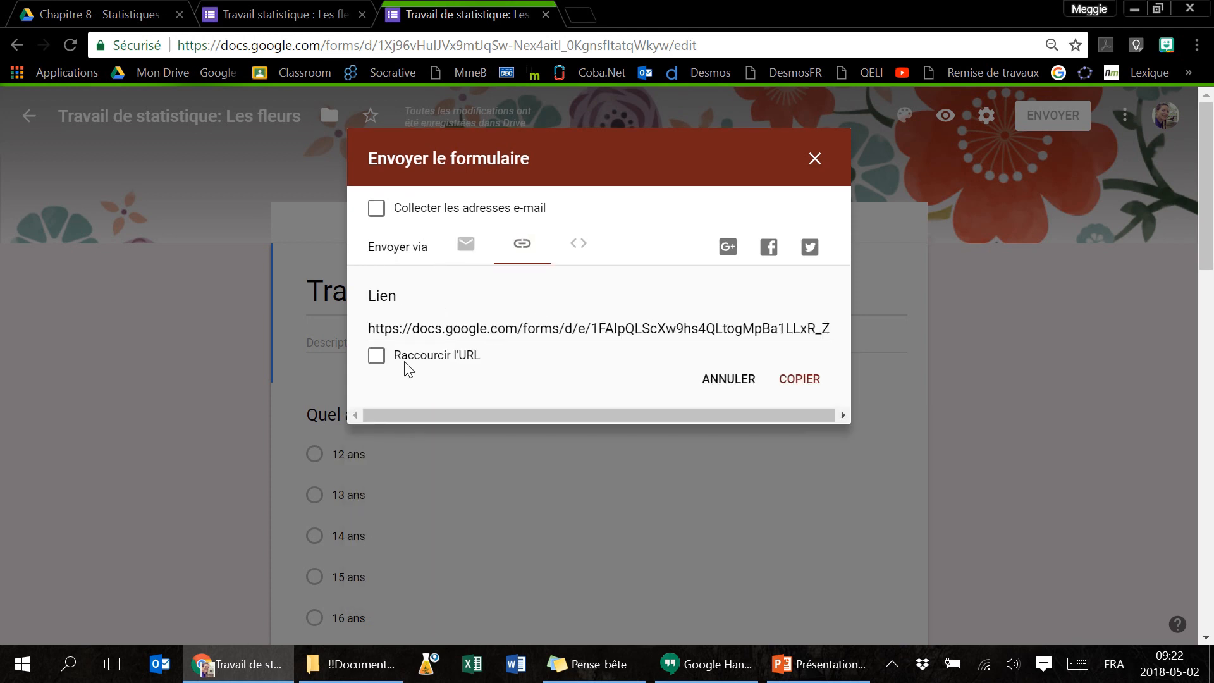
{"action": "left_click", "coordinate": [377, 357]}
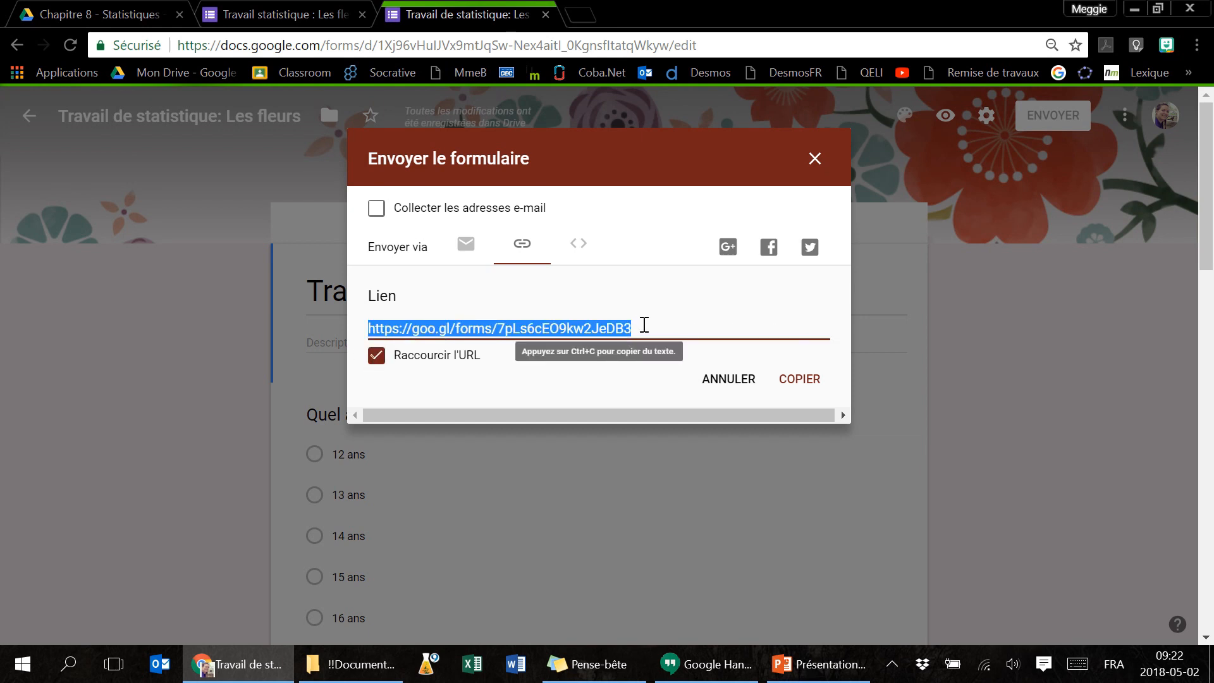
{"action": "left_click", "coordinate": [795, 382]}
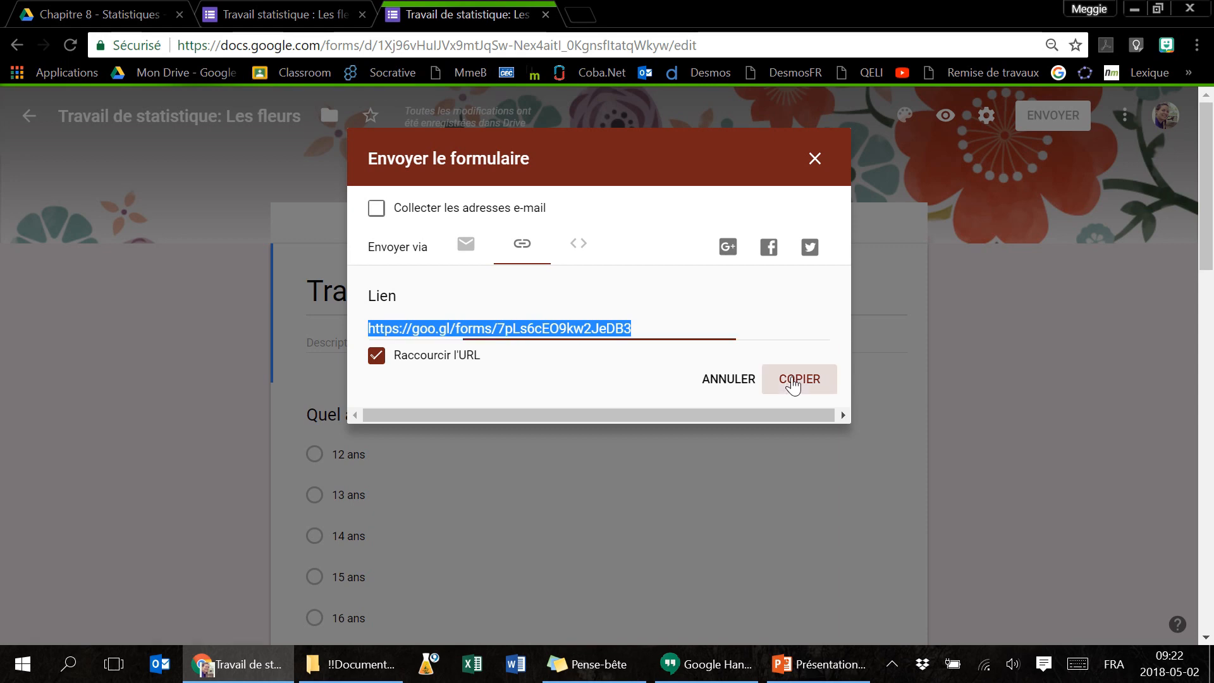
{"action": "left_click", "coordinate": [813, 160]}
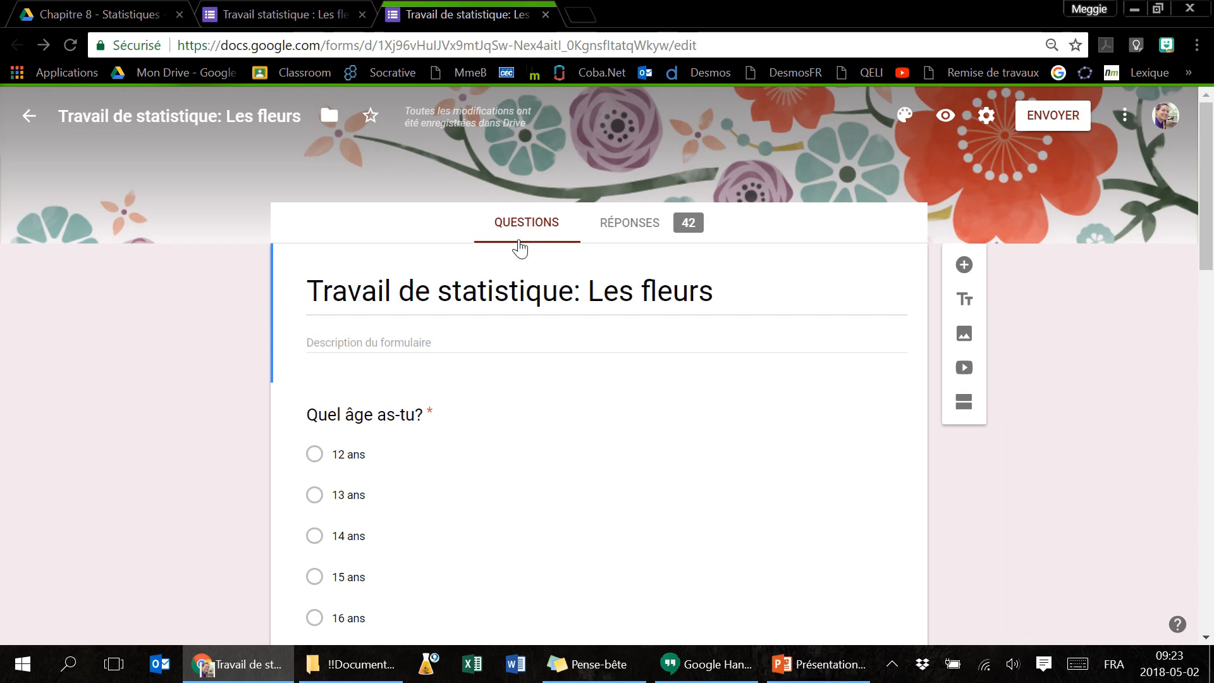
Step: Examine the form's response summary, going through the pie charts from the age question to the bouquet question
{"action": "left_click", "coordinate": [656, 235]}
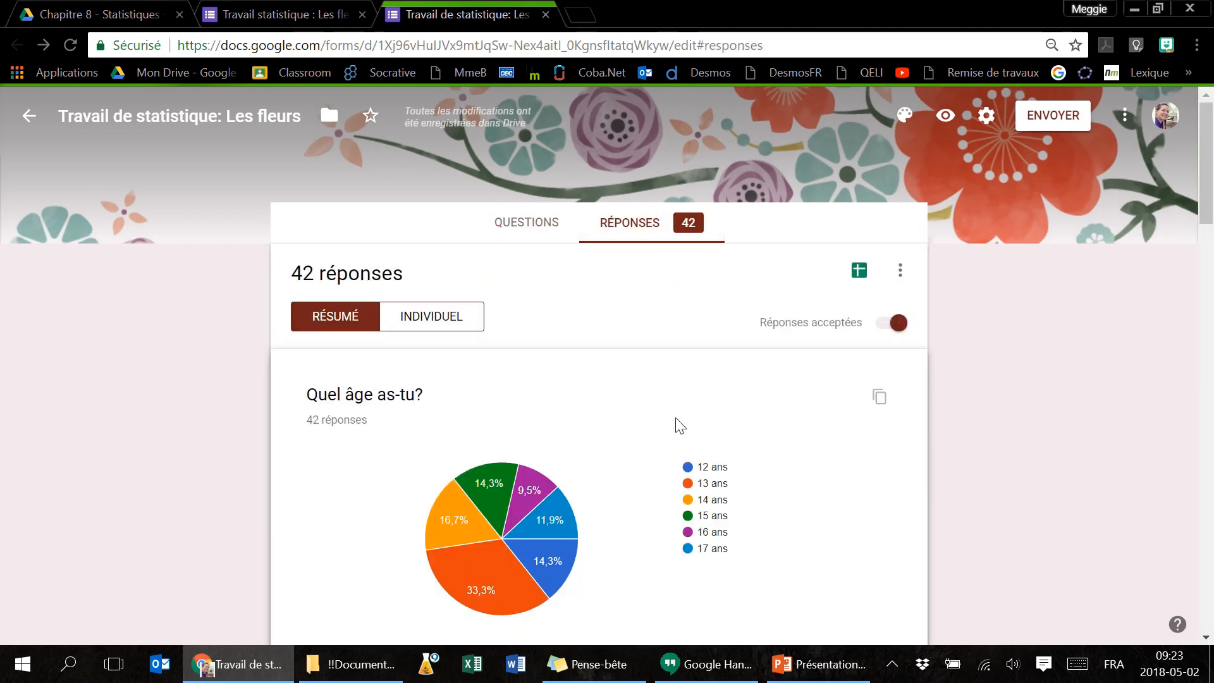
{"action": "scroll", "coordinate": [632, 421], "scroll_direction": "down", "scroll_amount": 15}
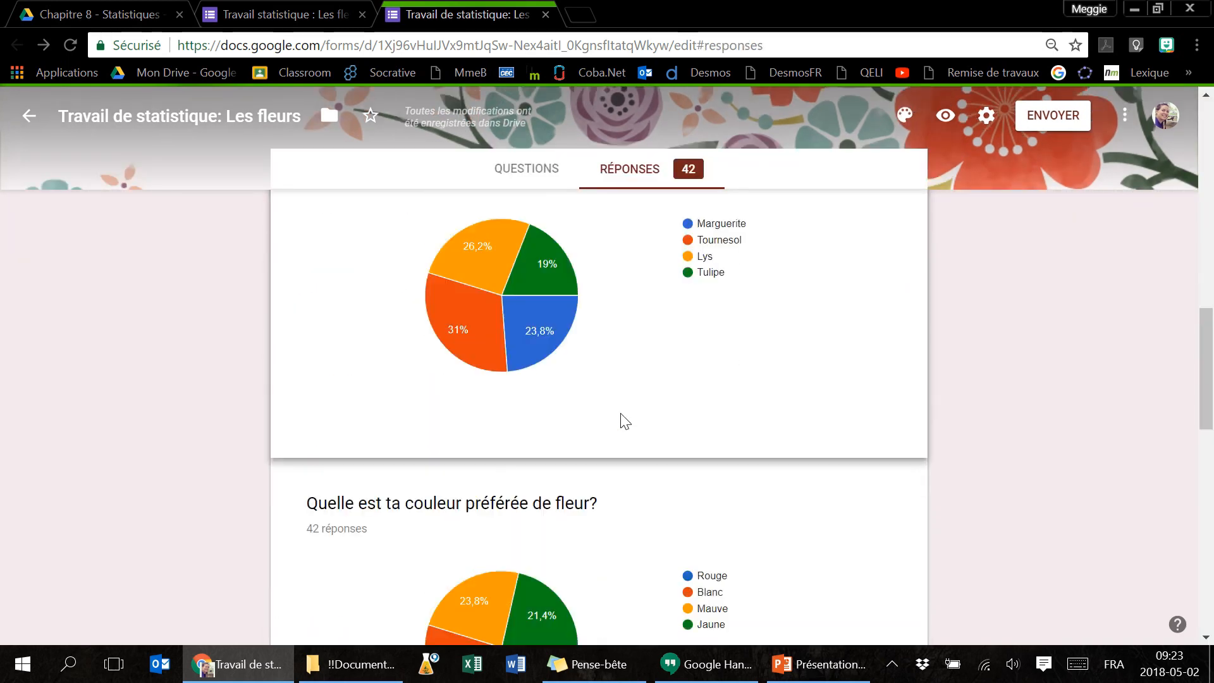
{"action": "scroll", "coordinate": [625, 421], "scroll_direction": "down", "scroll_amount": 12}
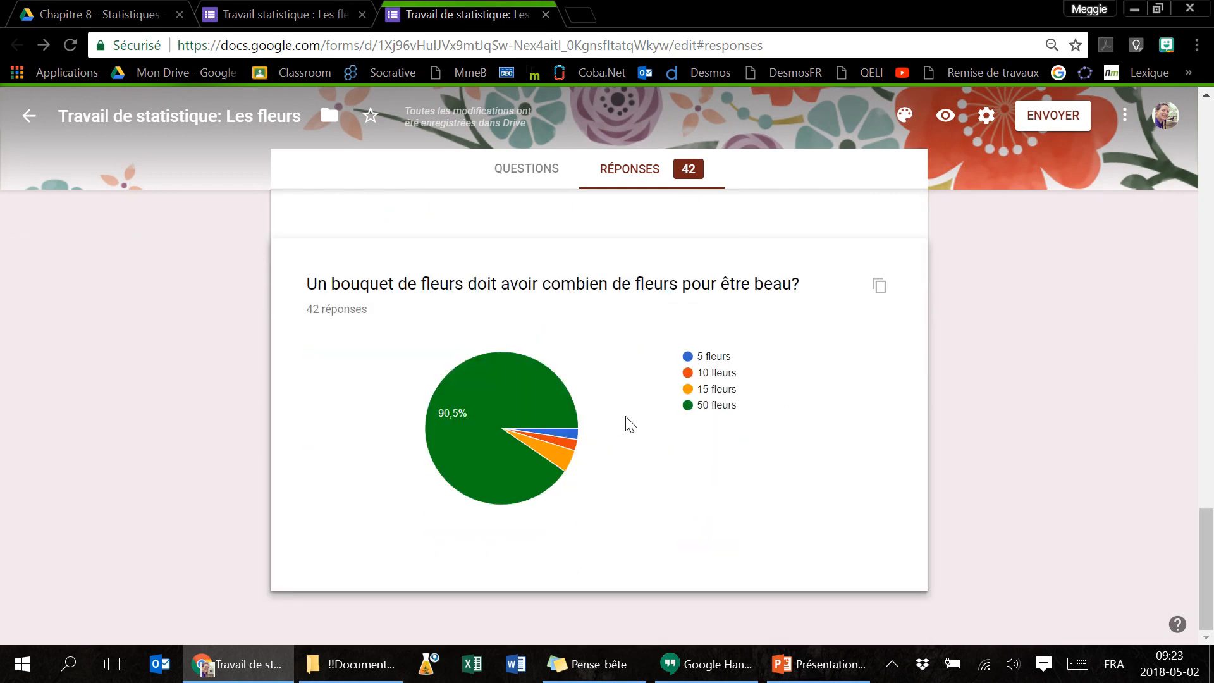
{"action": "scroll", "coordinate": [626, 440], "scroll_direction": "up", "scroll_amount": 20}
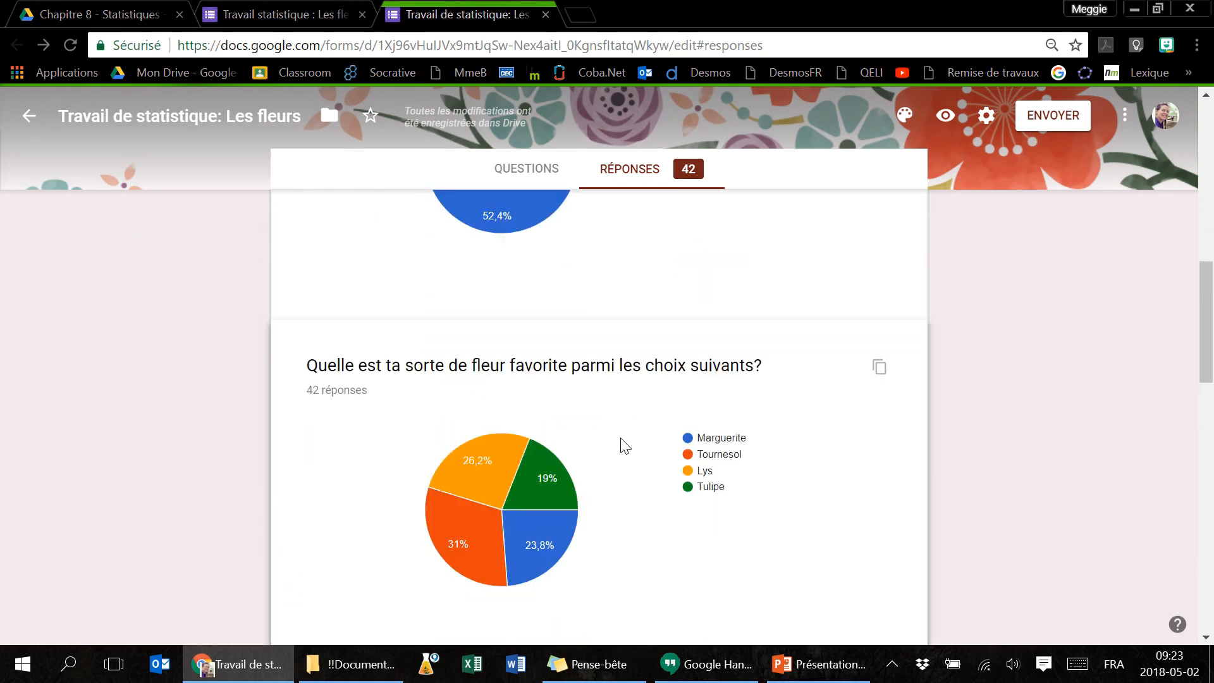
{"action": "scroll", "coordinate": [625, 446], "scroll_direction": "up", "scroll_amount": 3}
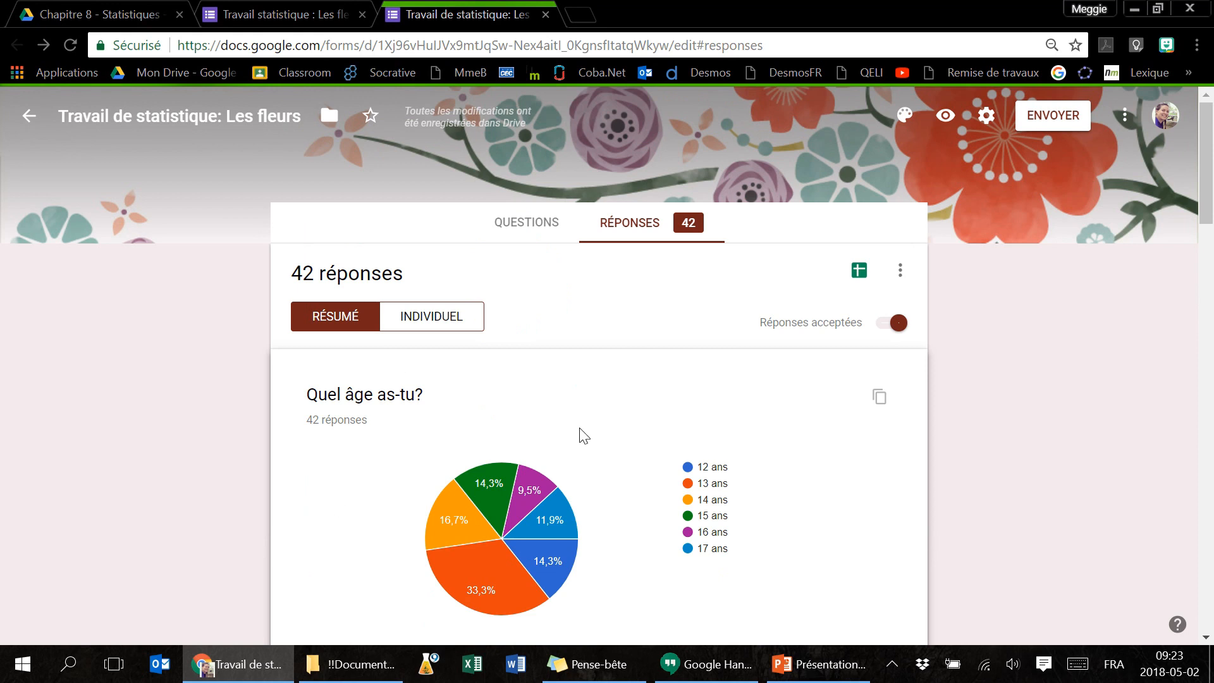
Step: Create a new spreadsheet from the form's responses, keeping the suggested name
{"action": "left_click", "coordinate": [859, 272]}
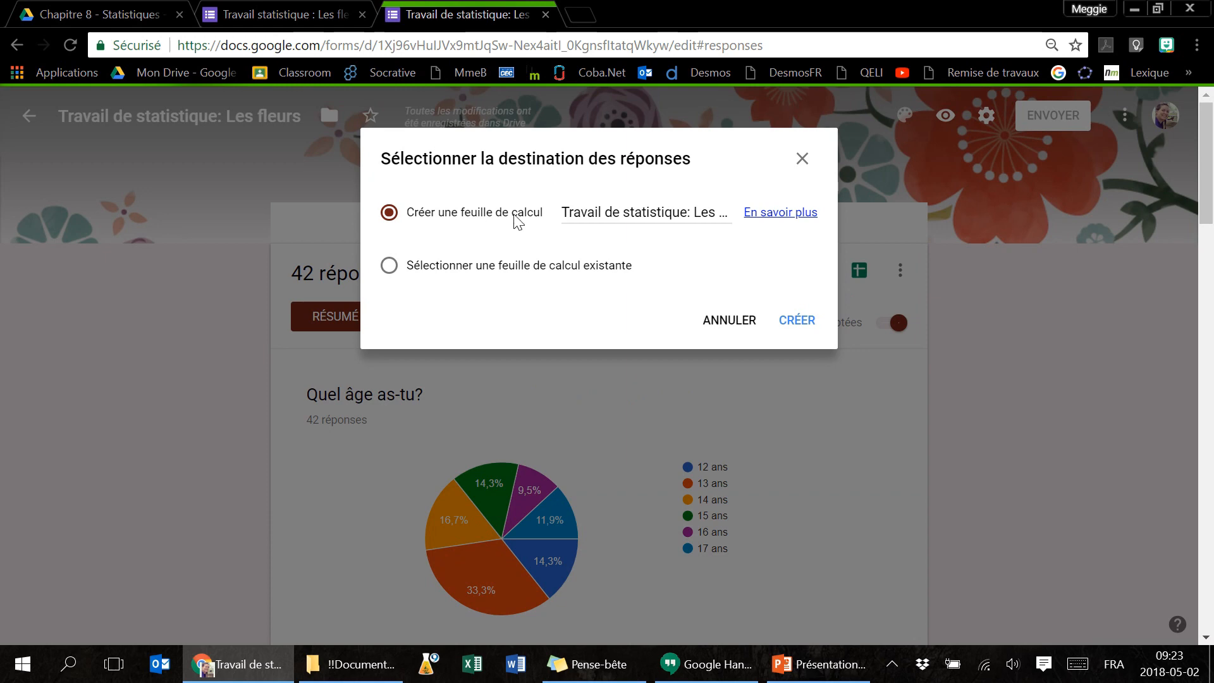
{"action": "left_click", "coordinate": [798, 320]}
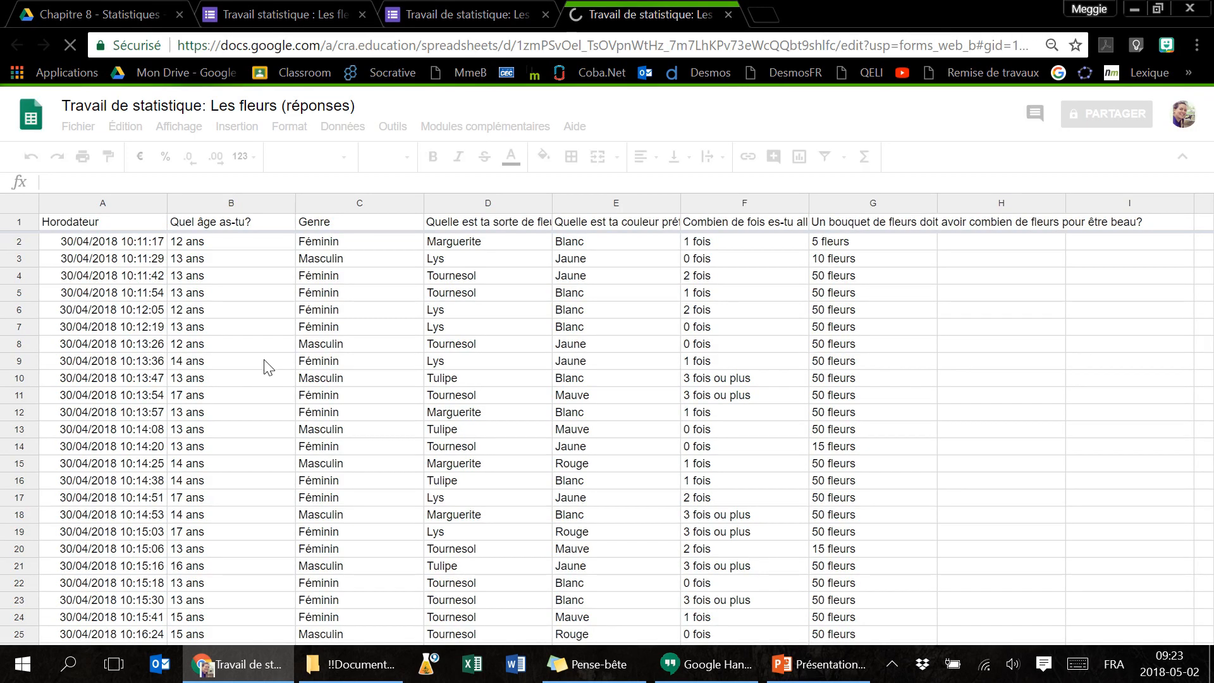
Step: Examine the collected answers in the response spreadsheet, from the first row to the last, across all question columns
{"action": "scroll", "coordinate": [266, 367], "scroll_direction": "down", "scroll_amount": 10}
{"action": "scroll", "coordinate": [266, 367], "scroll_direction": "up", "scroll_amount": 5}
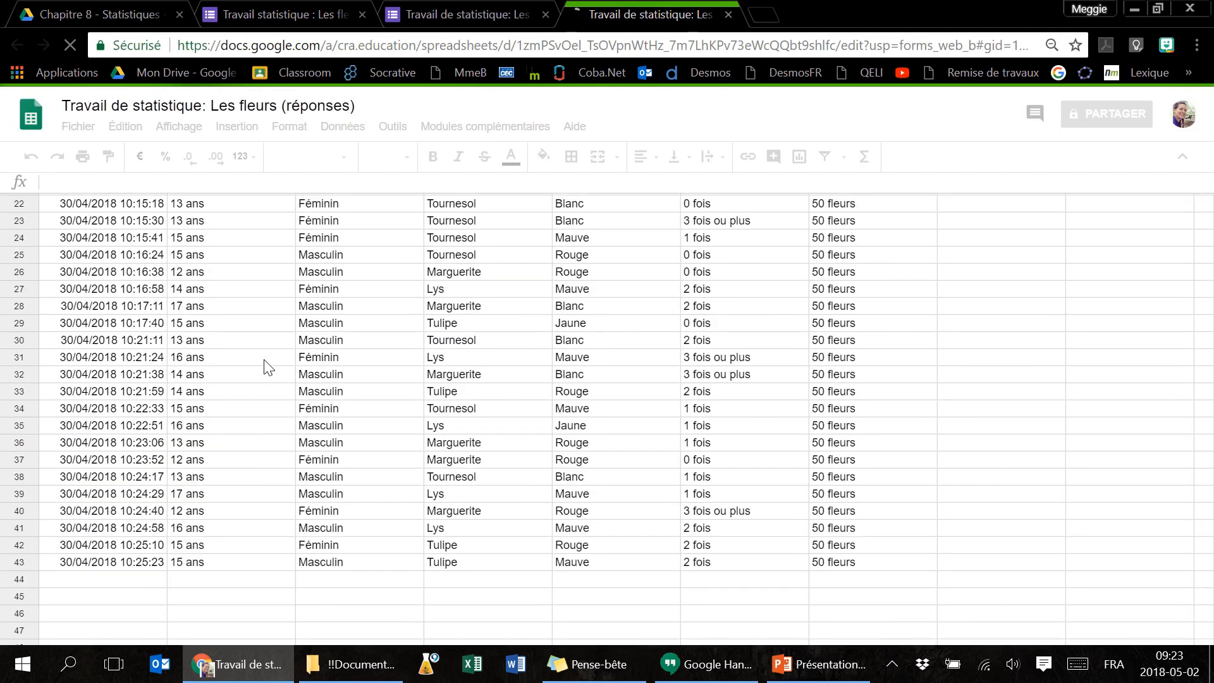
{"action": "scroll", "coordinate": [268, 367], "scroll_direction": "up", "scroll_amount": 7}
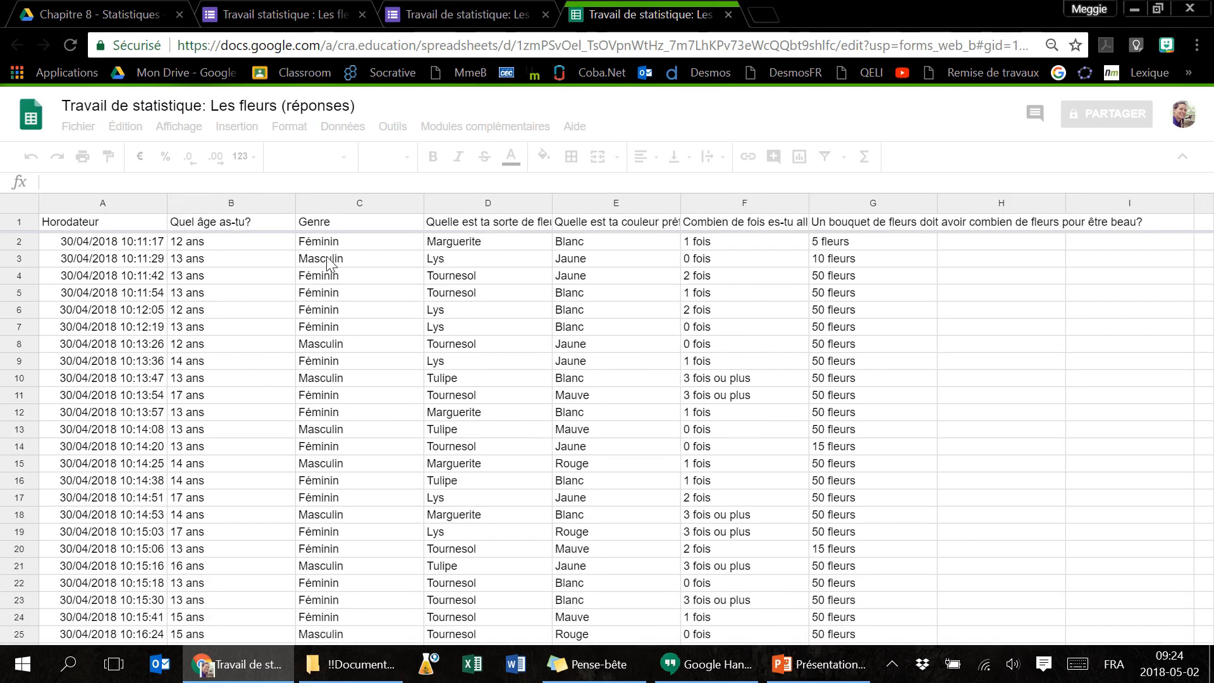
{"action": "scroll", "coordinate": [716, 579], "scroll_direction": "down", "scroll_amount": 3}
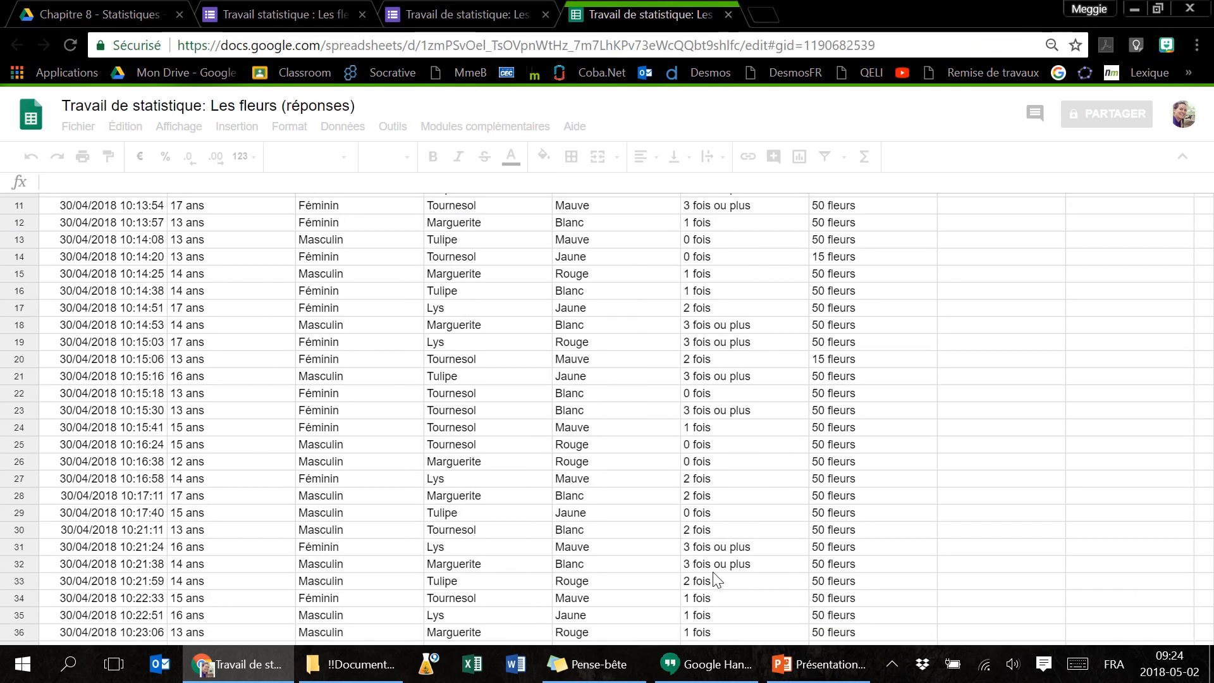
{"action": "scroll", "coordinate": [715, 579], "scroll_direction": "down", "scroll_amount": 7}
{"action": "scroll", "coordinate": [715, 577], "scroll_direction": "up", "scroll_amount": 10}
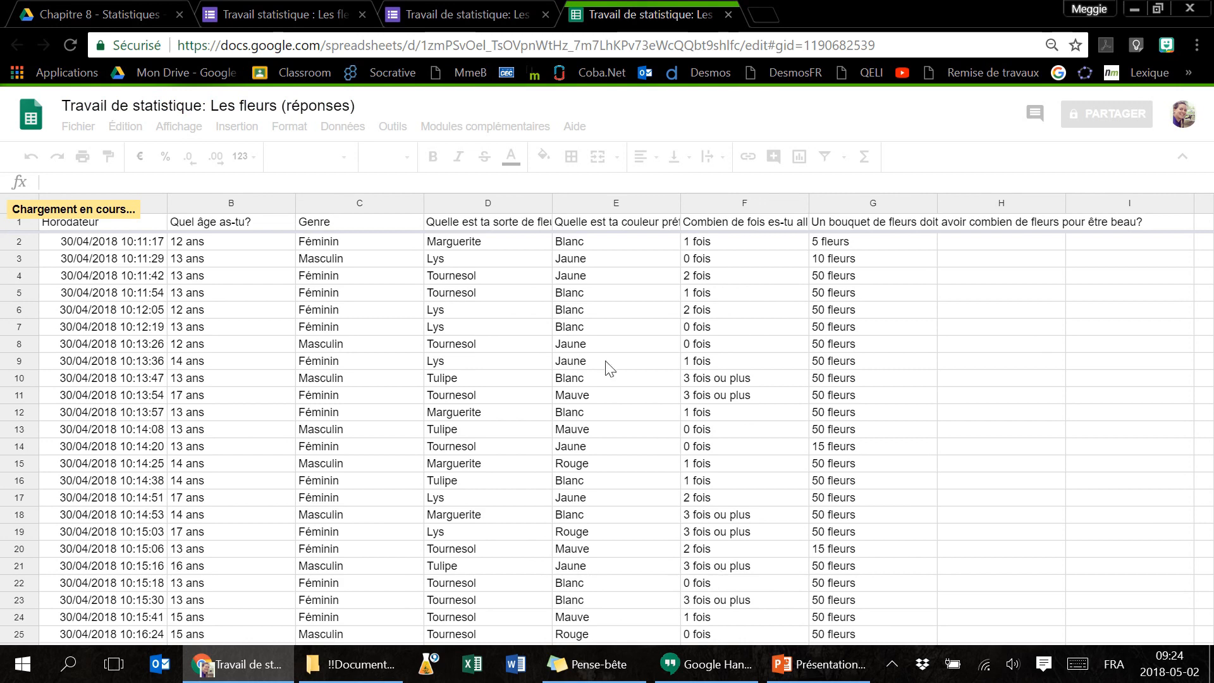
{"action": "scroll", "coordinate": [802, 523], "scroll_direction": "down", "scroll_amount": 5}
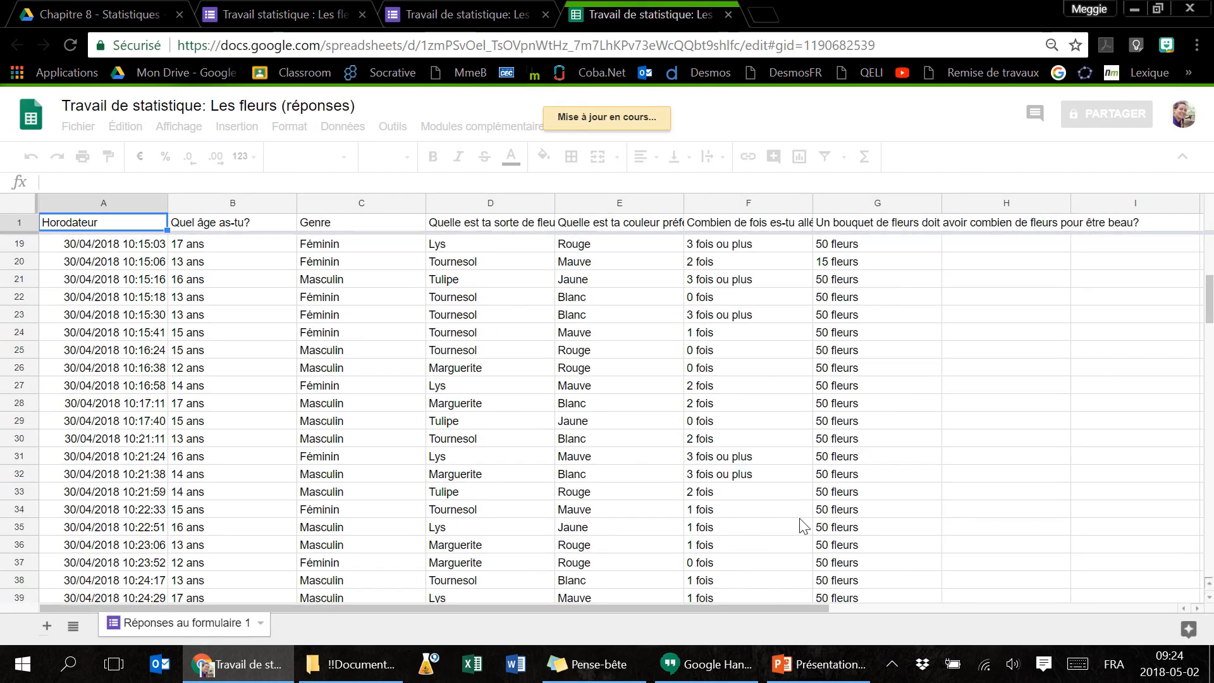
{"action": "scroll", "coordinate": [802, 522], "scroll_direction": "down", "scroll_amount": 3}
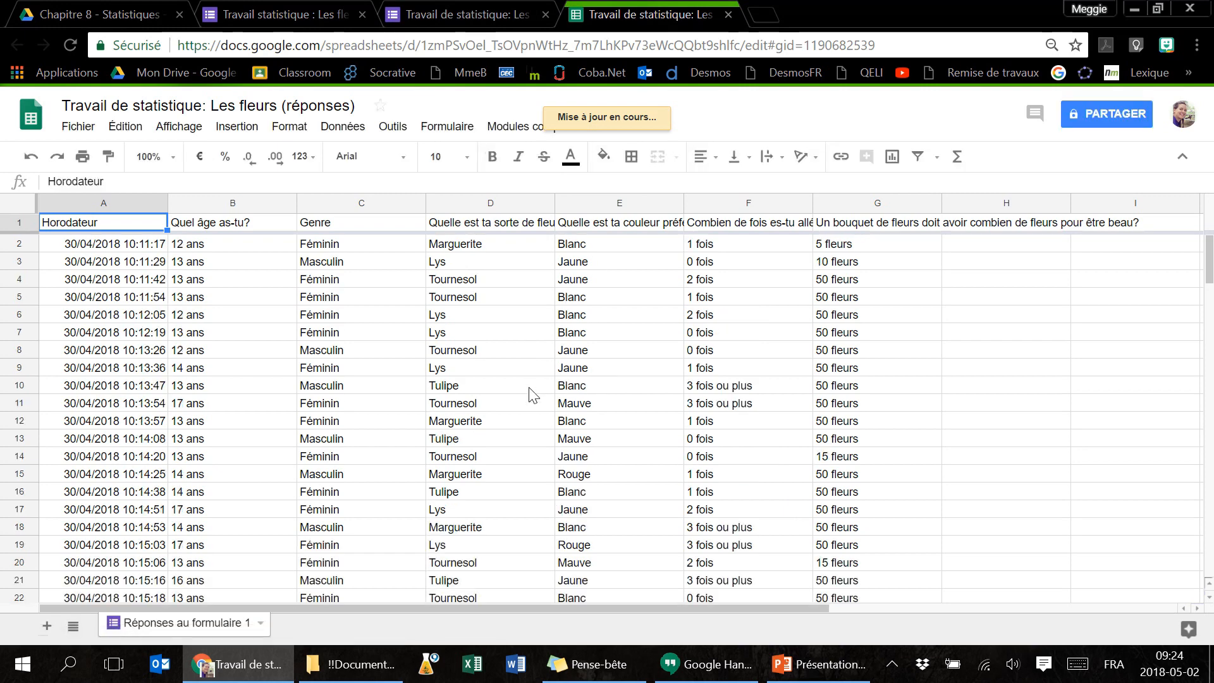
Step: Return to the form's response summary and examine the charts for favourite flower type and favourite flower colour
{"action": "left_click", "coordinate": [465, 15]}
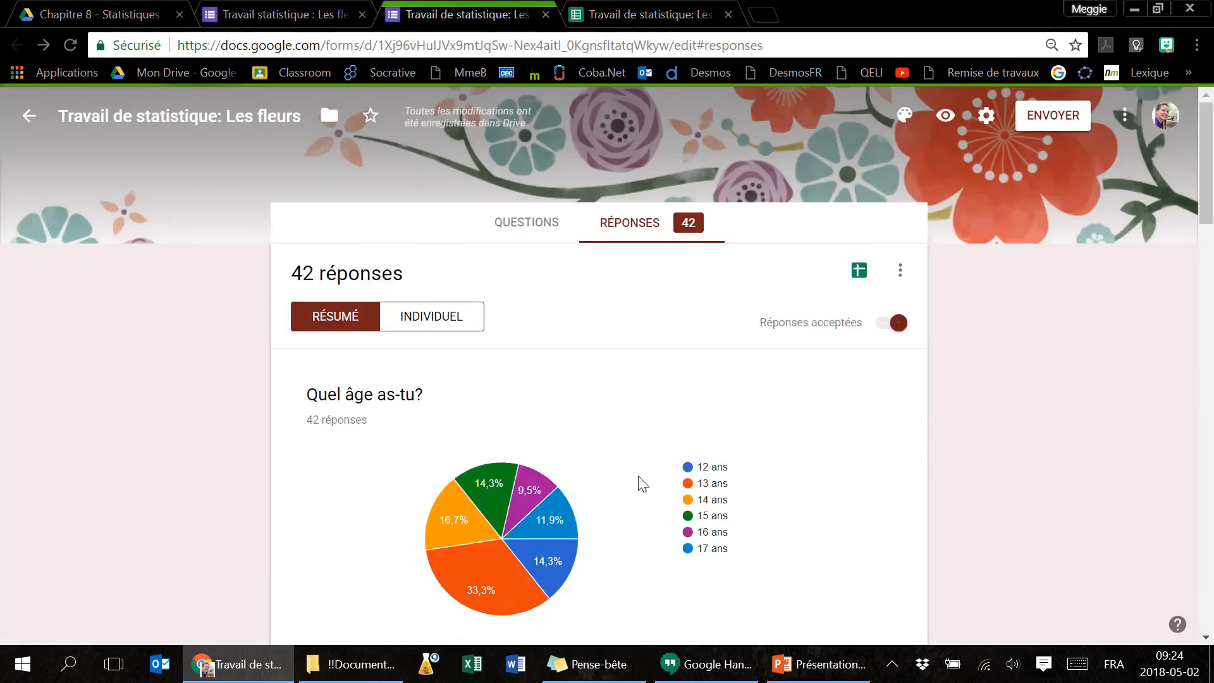
{"action": "scroll", "coordinate": [1054, 520], "scroll_direction": "down", "scroll_amount": 10}
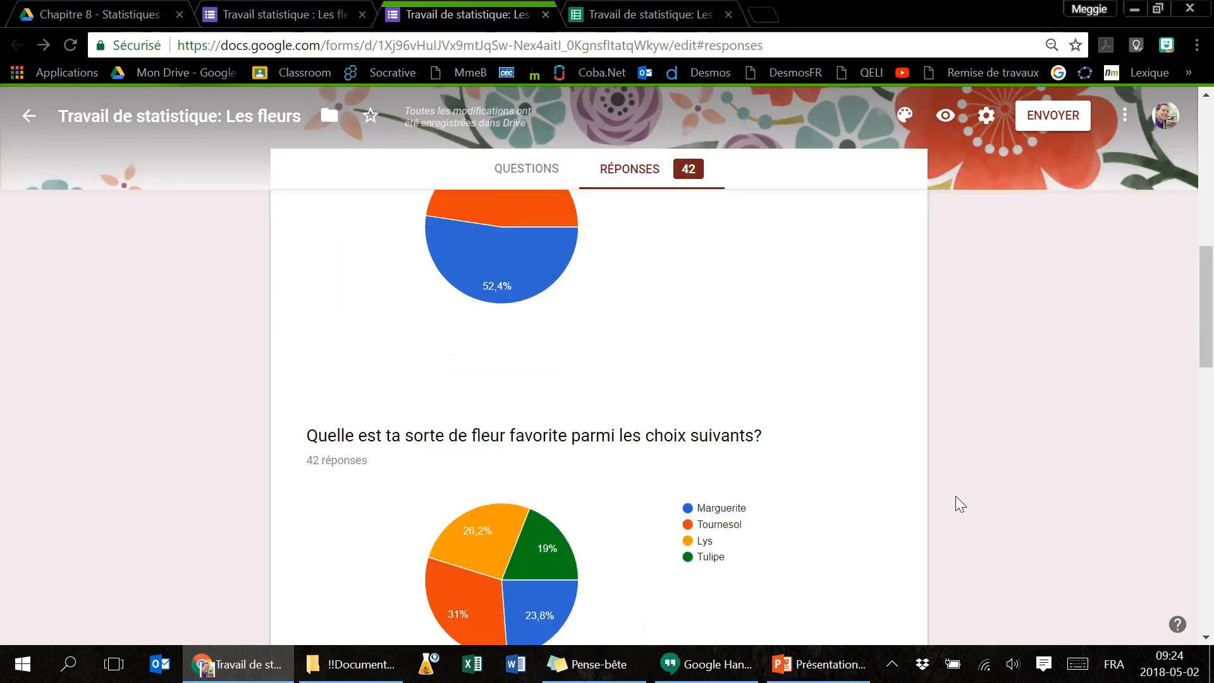
{"action": "scroll", "coordinate": [955, 496], "scroll_direction": "down", "scroll_amount": 2}
{"action": "scroll", "coordinate": [955, 496], "scroll_direction": "up", "scroll_amount": 3}
{"action": "scroll", "coordinate": [956, 496], "scroll_direction": "down", "scroll_amount": 4}
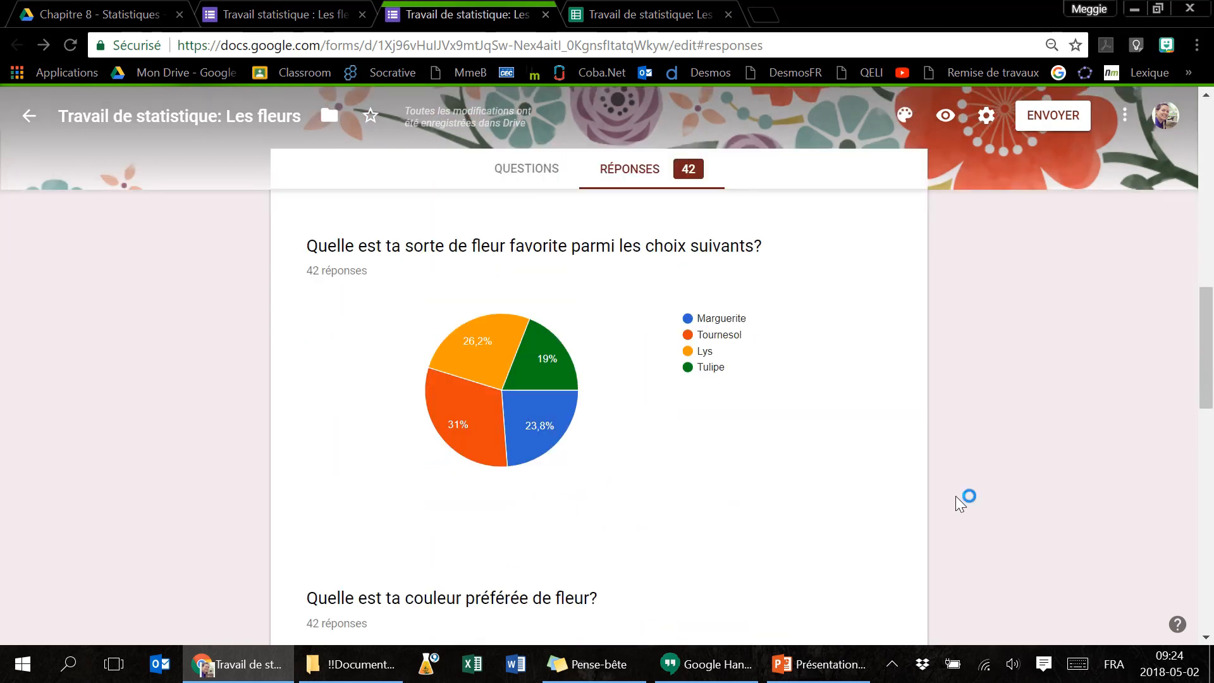
{"action": "scroll", "coordinate": [955, 496], "scroll_direction": "up", "scroll_amount": 1}
{"action": "scroll", "coordinate": [950, 492], "scroll_direction": "down", "scroll_amount": 3}
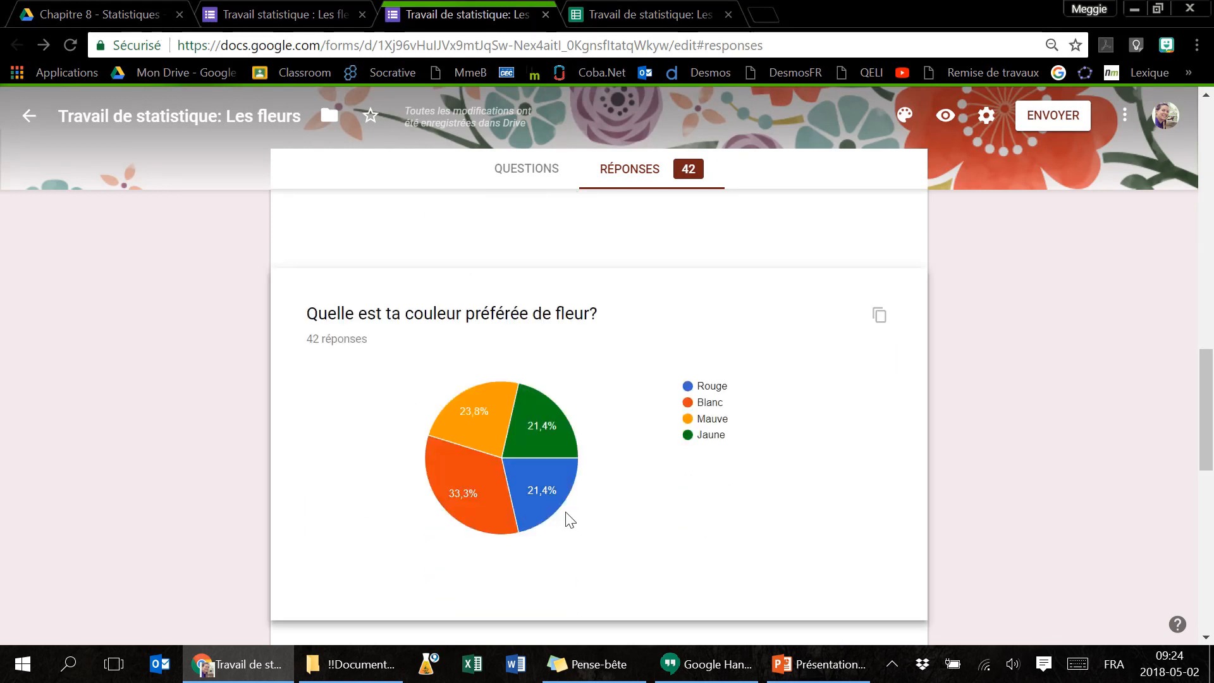
{"action": "scroll", "coordinate": [494, 466], "scroll_direction": "up", "scroll_amount": 2}
{"action": "scroll", "coordinate": [505, 469], "scroll_direction": "down", "scroll_amount": 4}
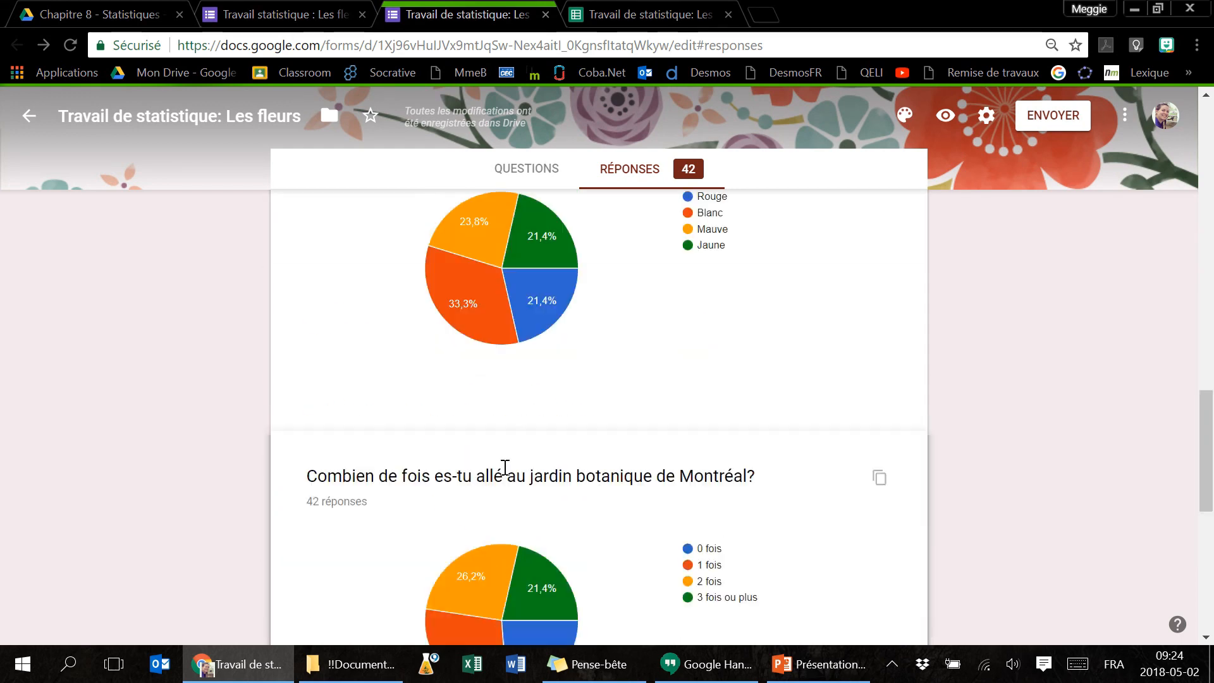
{"action": "scroll", "coordinate": [498, 462], "scroll_direction": "up", "scroll_amount": 4}
{"action": "scroll", "coordinate": [497, 441], "scroll_direction": "up", "scroll_amount": 2}
{"action": "scroll", "coordinate": [512, 419], "scroll_direction": "down", "scroll_amount": 1}
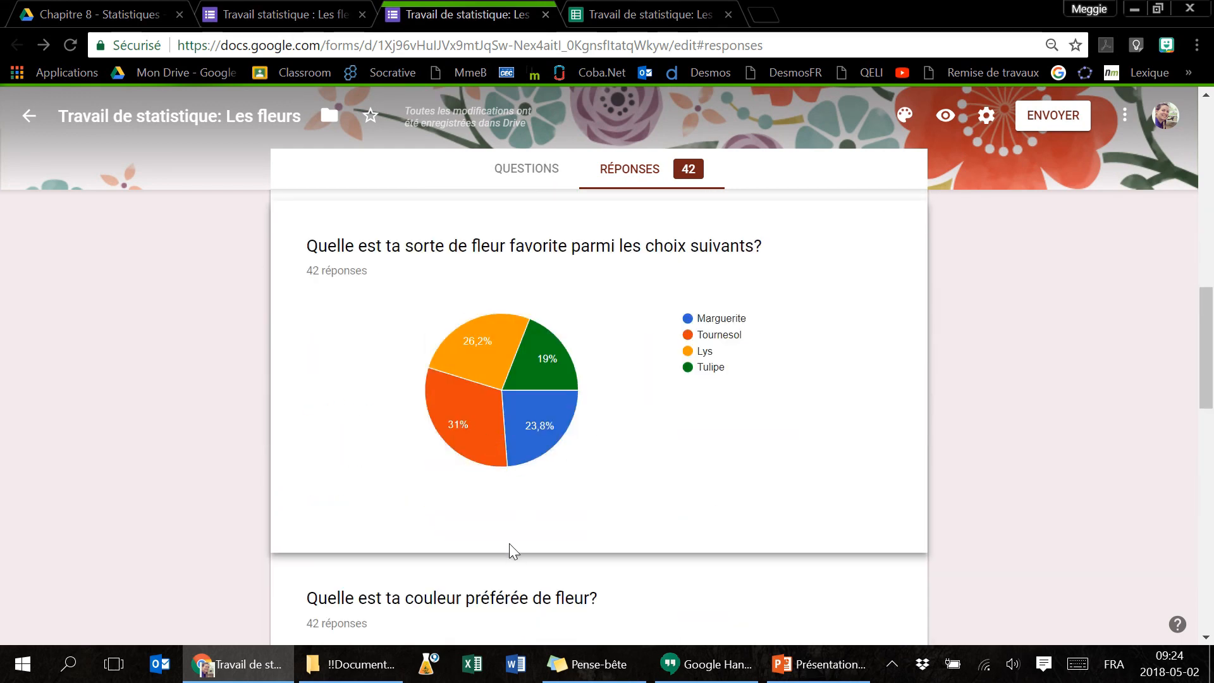
{"action": "scroll", "coordinate": [512, 535], "scroll_direction": "down", "scroll_amount": 3}
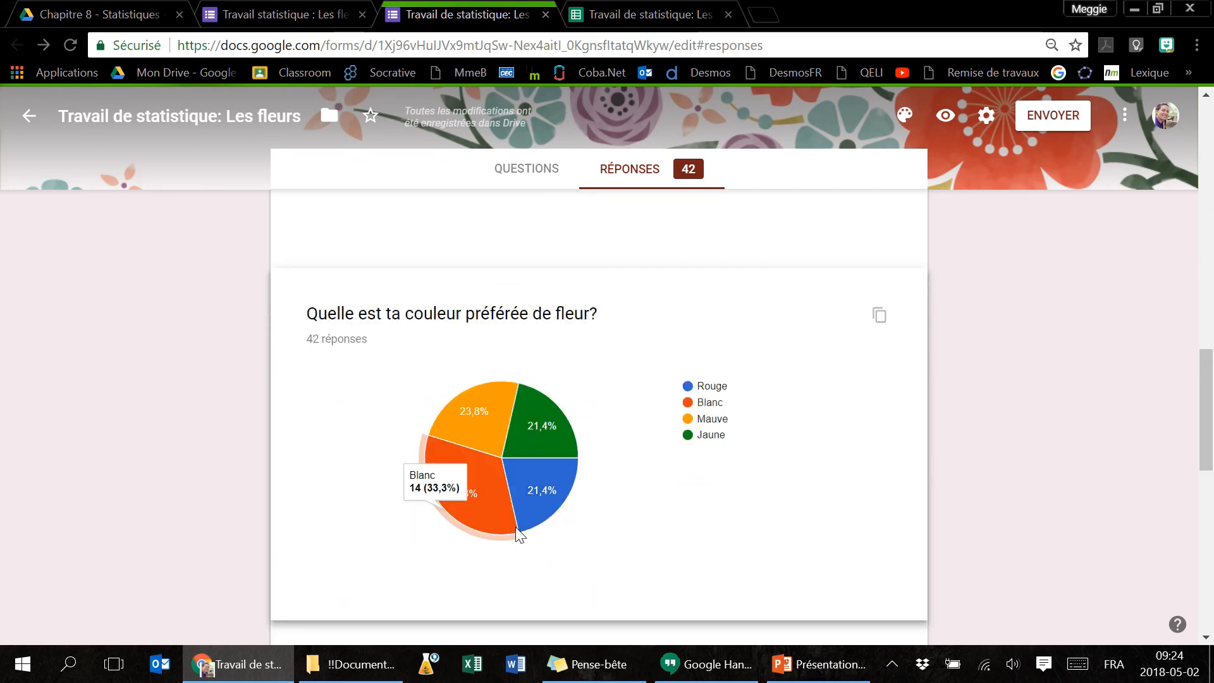
Step: Examine the charts for the number of visits to the Jardin botanique de Montréal and the number of flowers in a beautiful bouquet
{"action": "scroll", "coordinate": [518, 535], "scroll_direction": "down", "scroll_amount": 3}
{"action": "scroll", "coordinate": [518, 534], "scroll_direction": "down", "scroll_amount": 1}
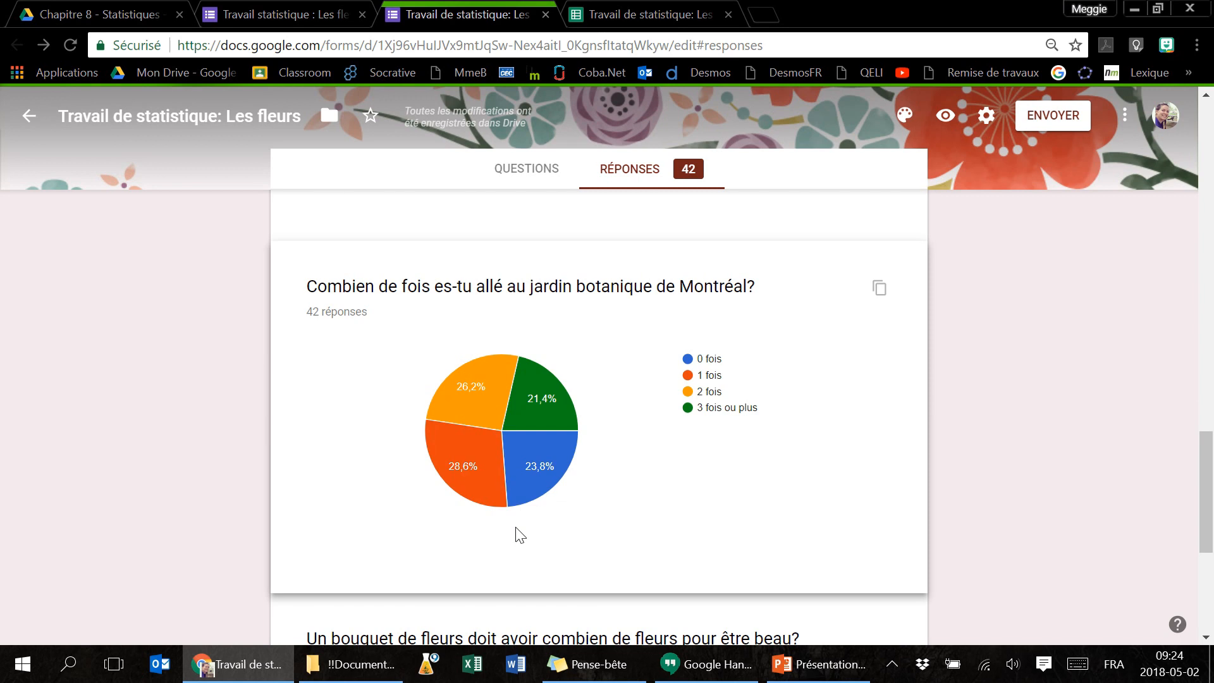
{"action": "scroll", "coordinate": [517, 528], "scroll_direction": "down", "scroll_amount": 3}
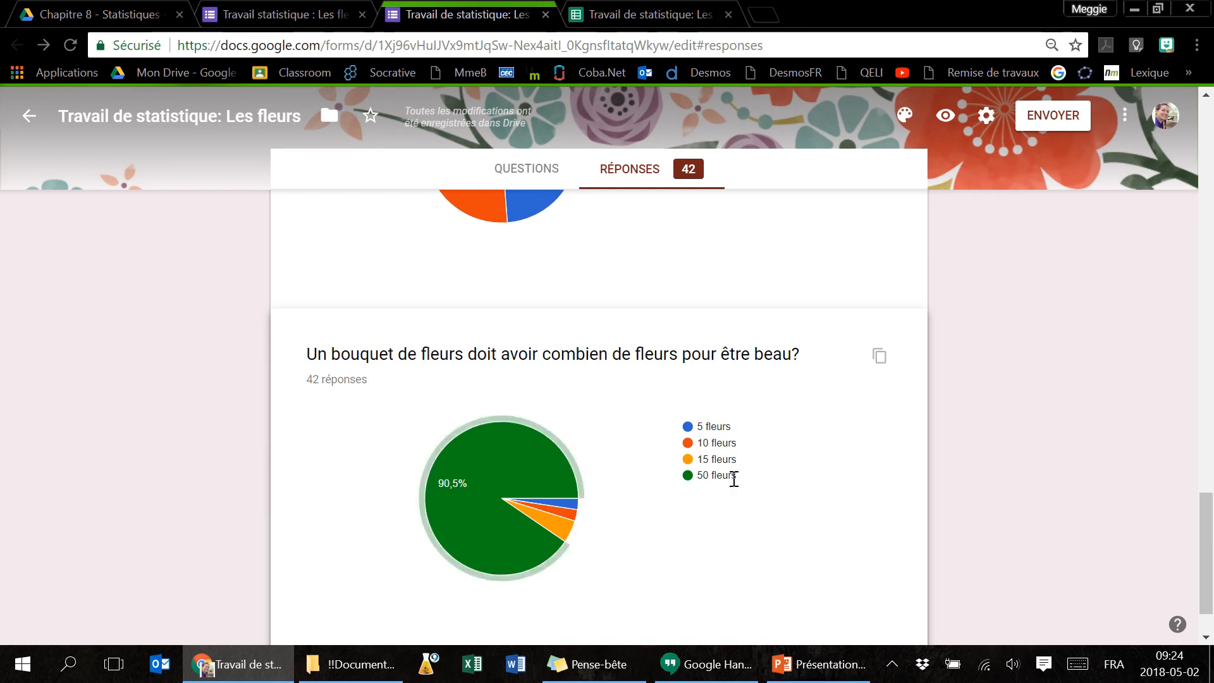
{"action": "mouse_move", "coordinate": [480, 436]}
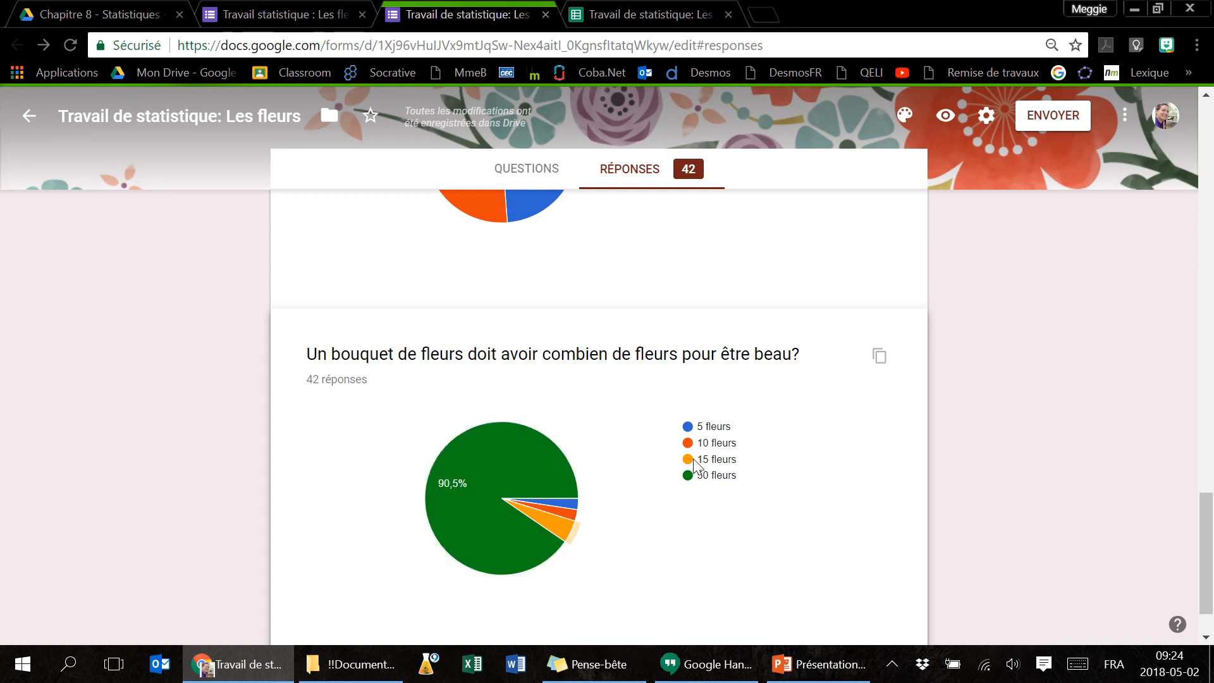
{"action": "scroll", "coordinate": [563, 506], "scroll_direction": "up", "scroll_amount": 4}
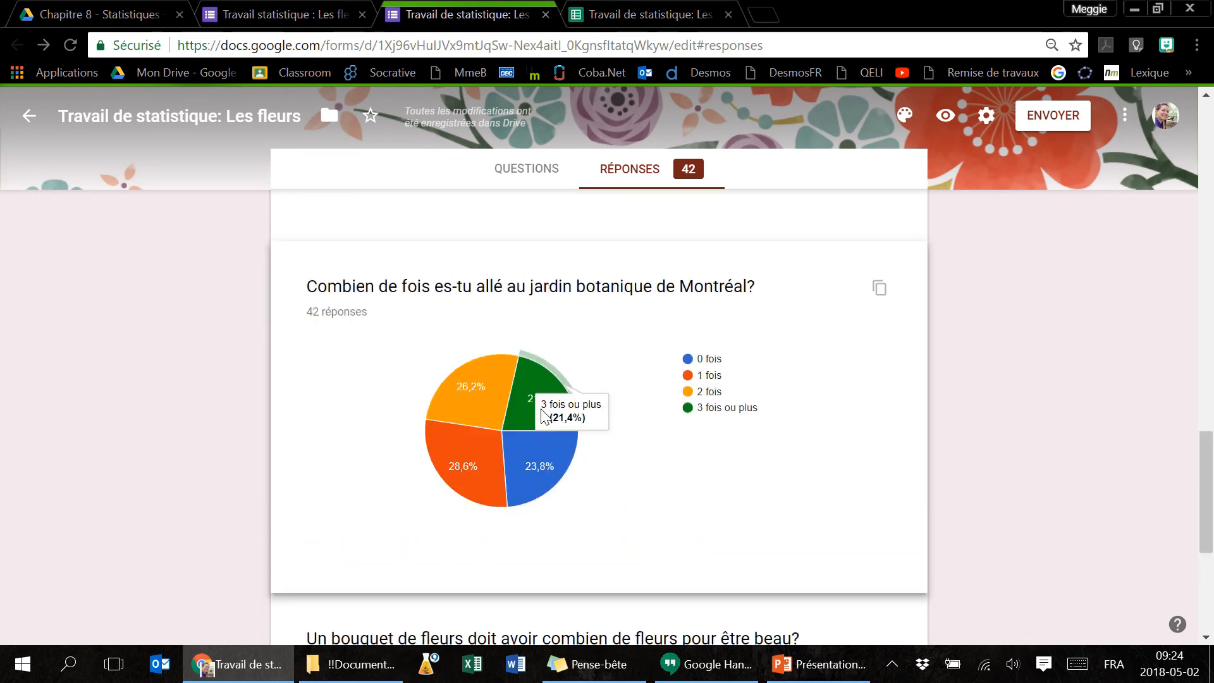
Step: Compare the botanical garden visits and beautiful bouquet charts, and go back up to the favourite flower type chart
{"action": "mouse_move", "coordinate": [487, 490]}
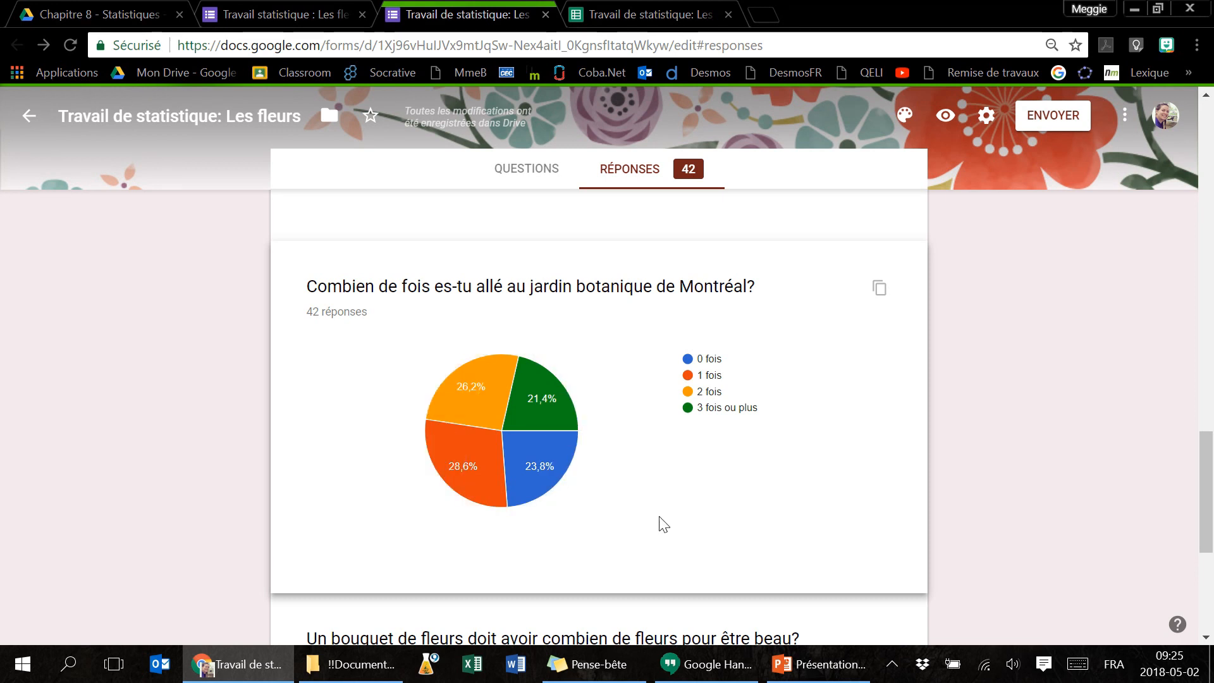
{"action": "scroll", "coordinate": [661, 522], "scroll_direction": "down", "scroll_amount": 4}
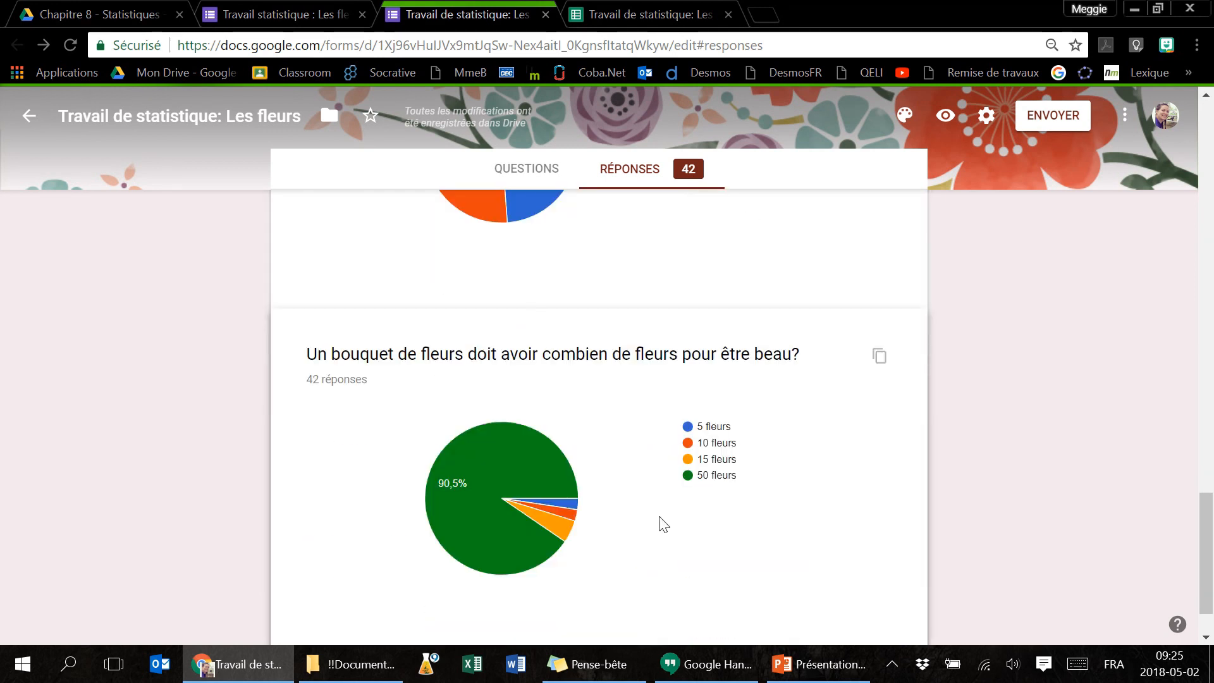
{"action": "mouse_move", "coordinate": [535, 523]}
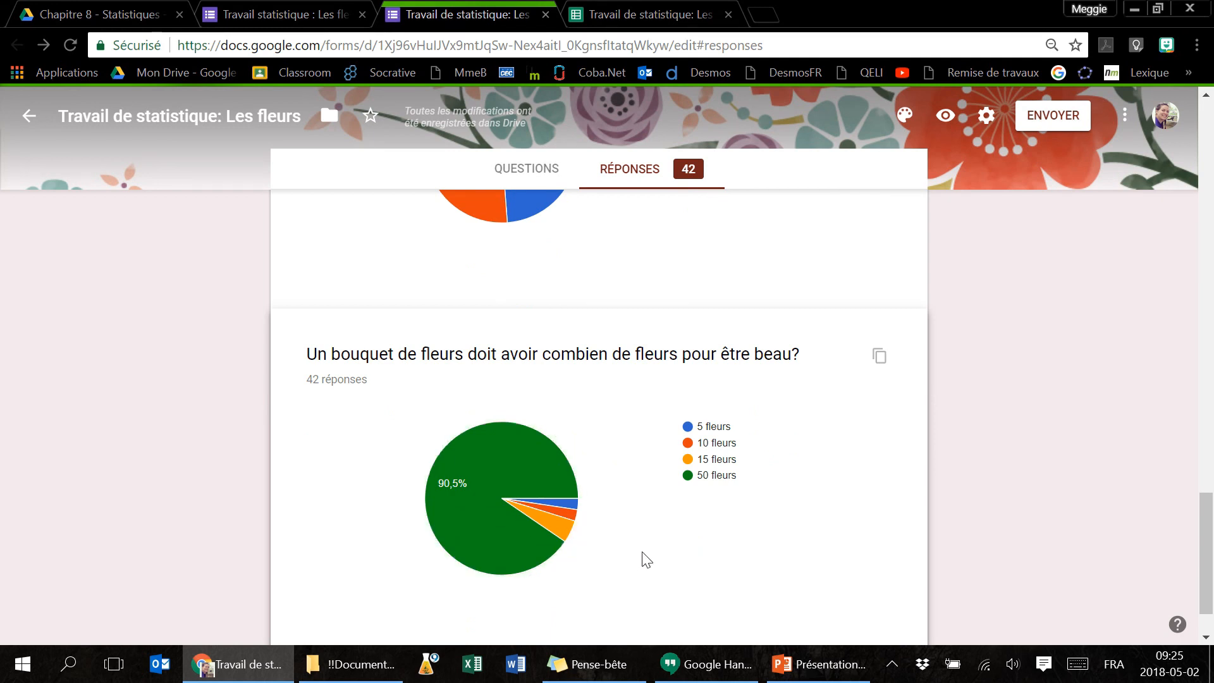
{"action": "scroll", "coordinate": [650, 543], "scroll_direction": "up", "scroll_amount": 10}
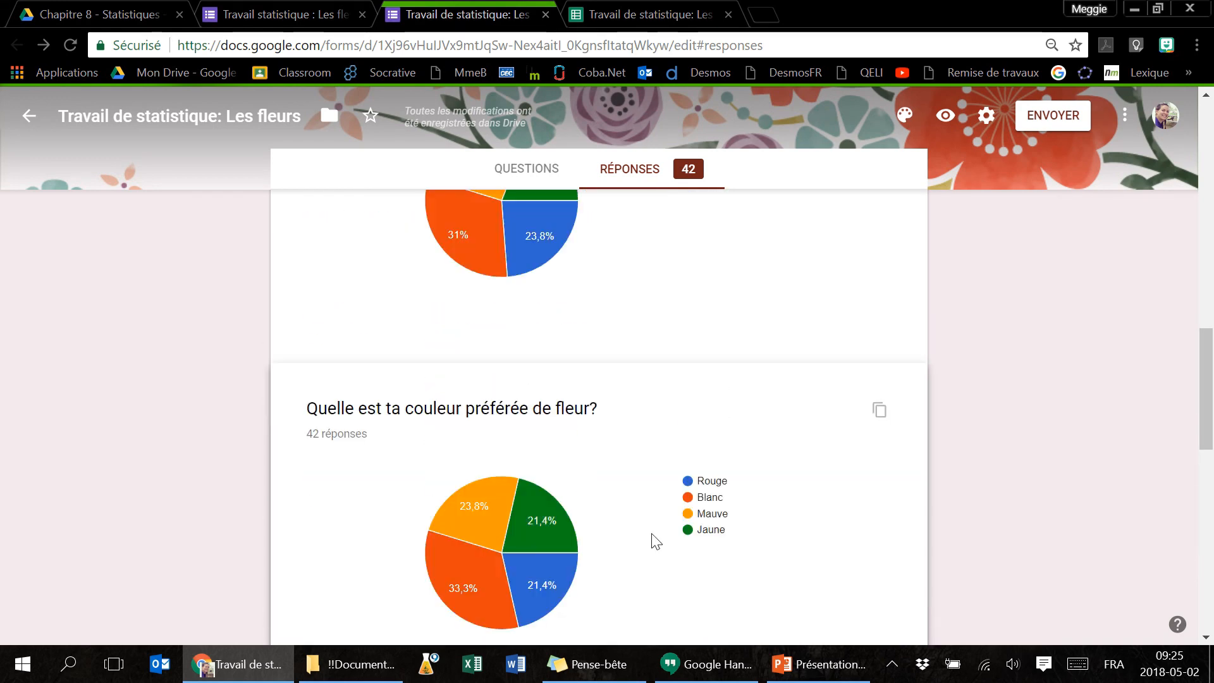
{"action": "scroll", "coordinate": [662, 552], "scroll_direction": "up", "scroll_amount": 5}
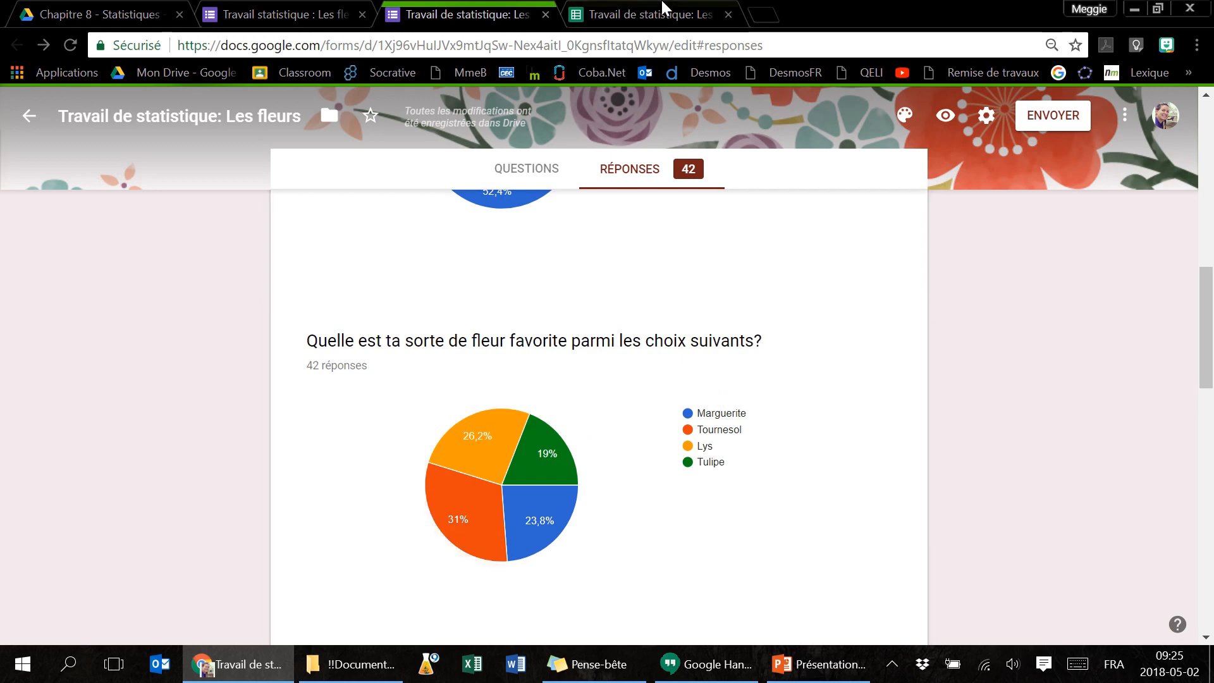
Step: Revisit the form's response spreadsheet and switch to the "Chapitre 8 - Statistiques" folder in Google Drive
{"action": "mouse_move", "coordinate": [696, 8]}
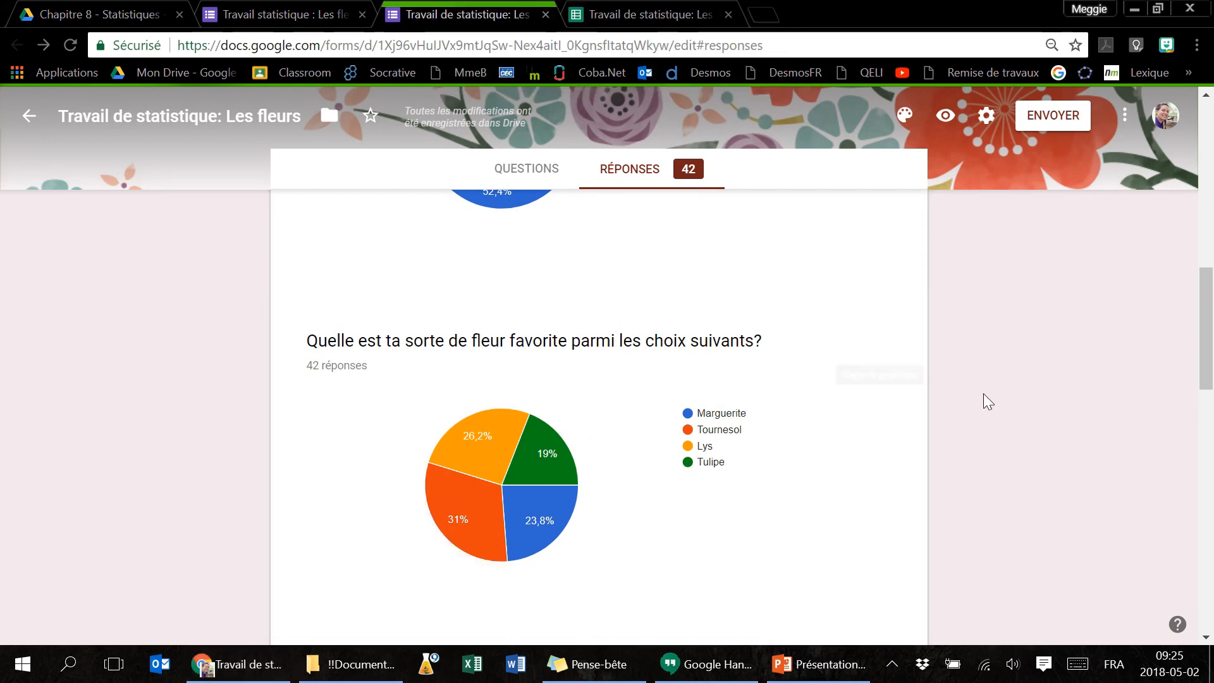
{"action": "left_click", "coordinate": [658, 23]}
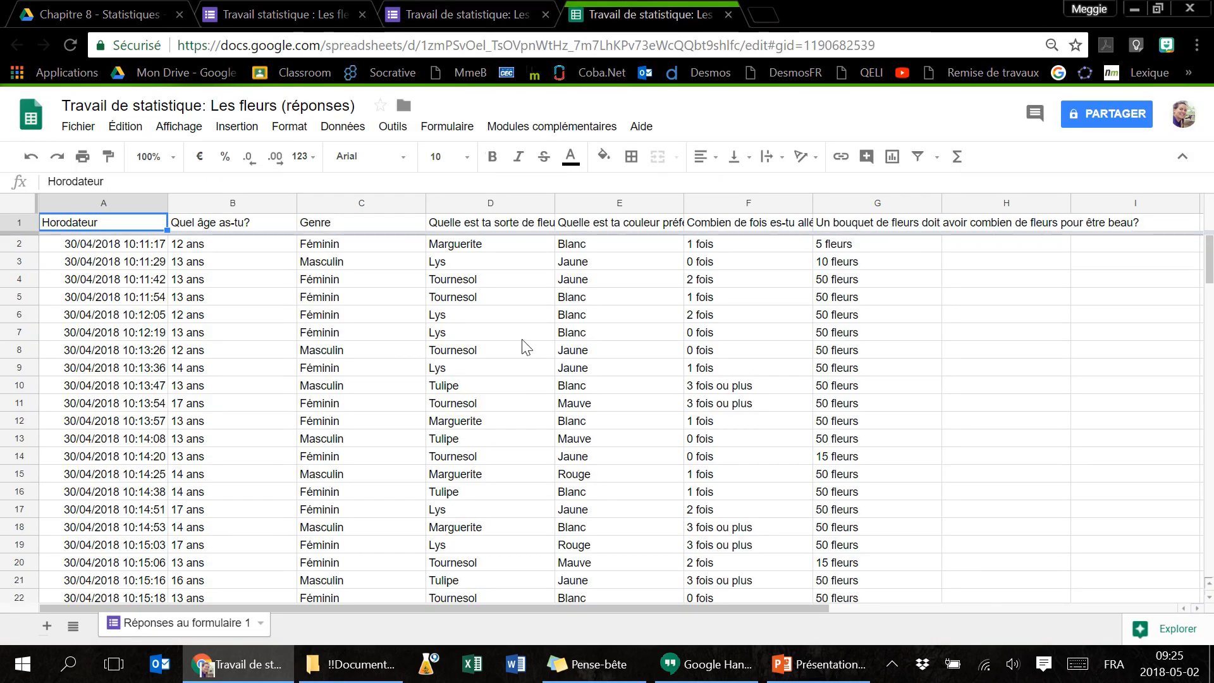
{"action": "left_click", "coordinate": [137, 11]}
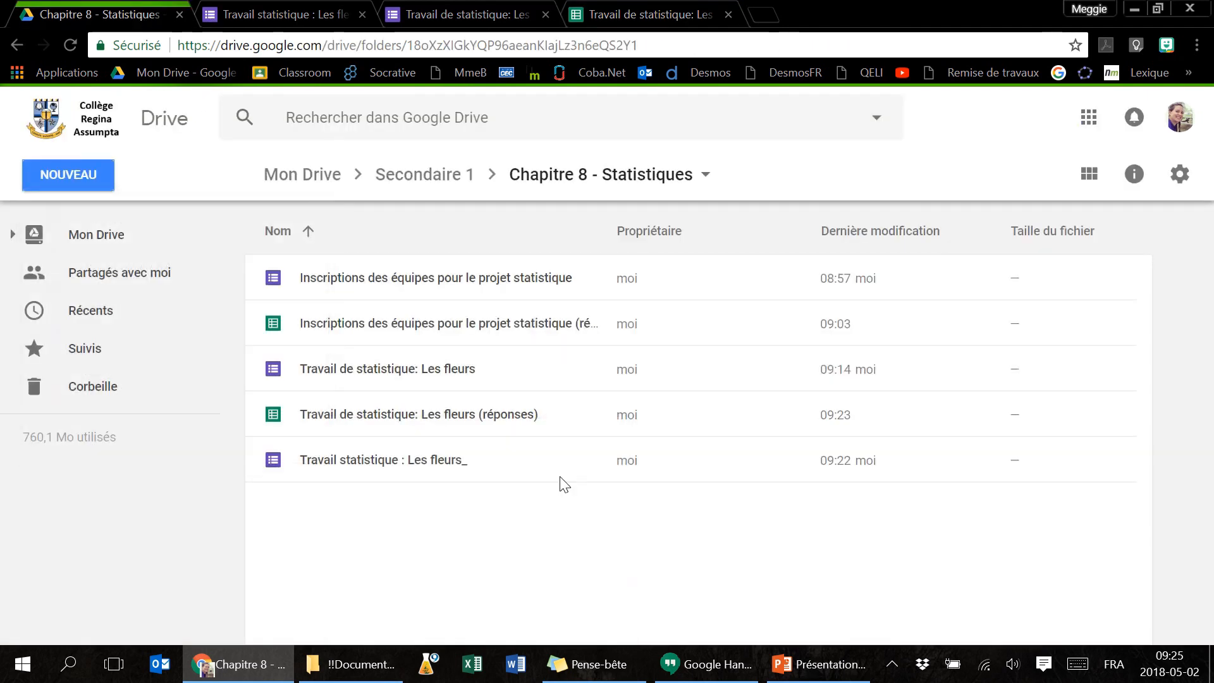